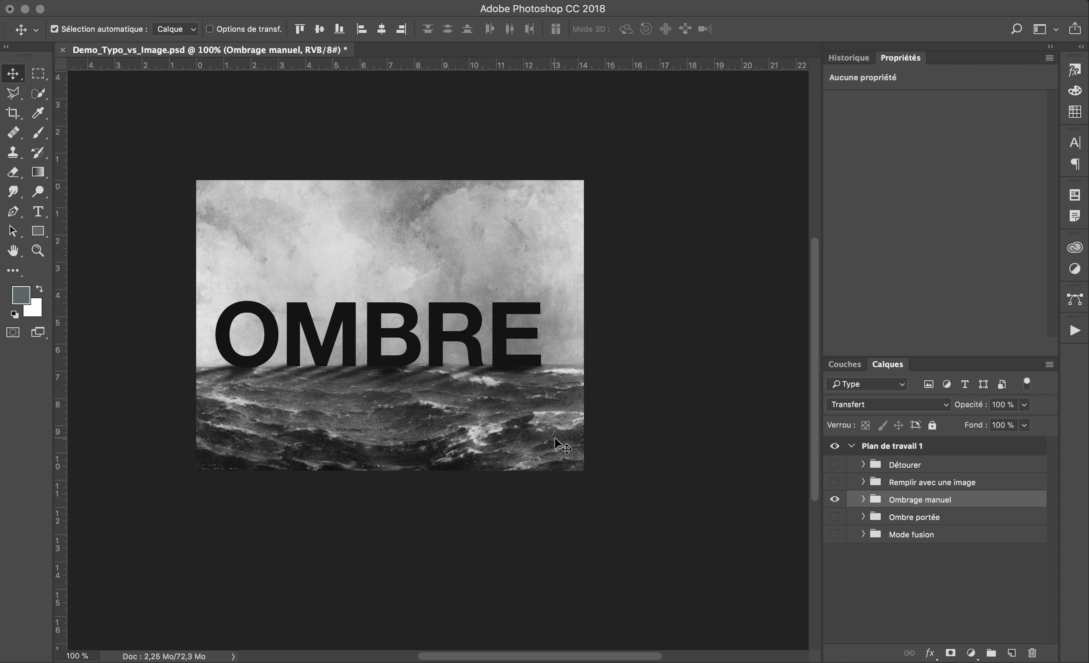
Expand the Ombrage manuel group and delete its existing Ombre CMD+T shadow layer.
{"action": "left_click", "coordinate": [863, 501]}
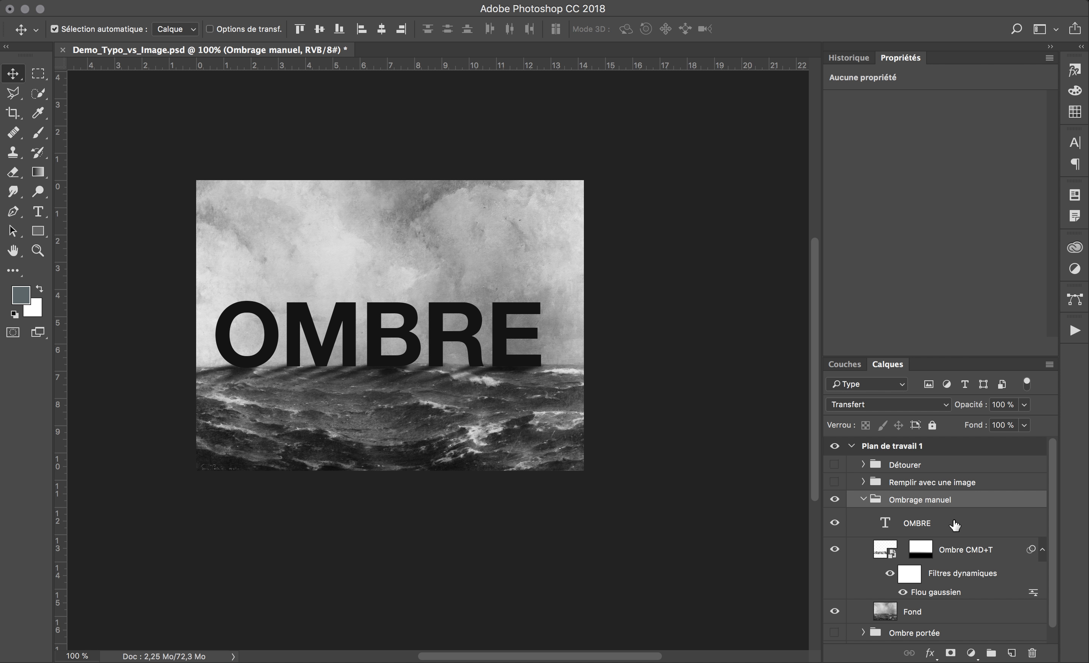
{"action": "scroll", "coordinate": [960, 523], "scroll_direction": "down", "scroll_amount": 1}
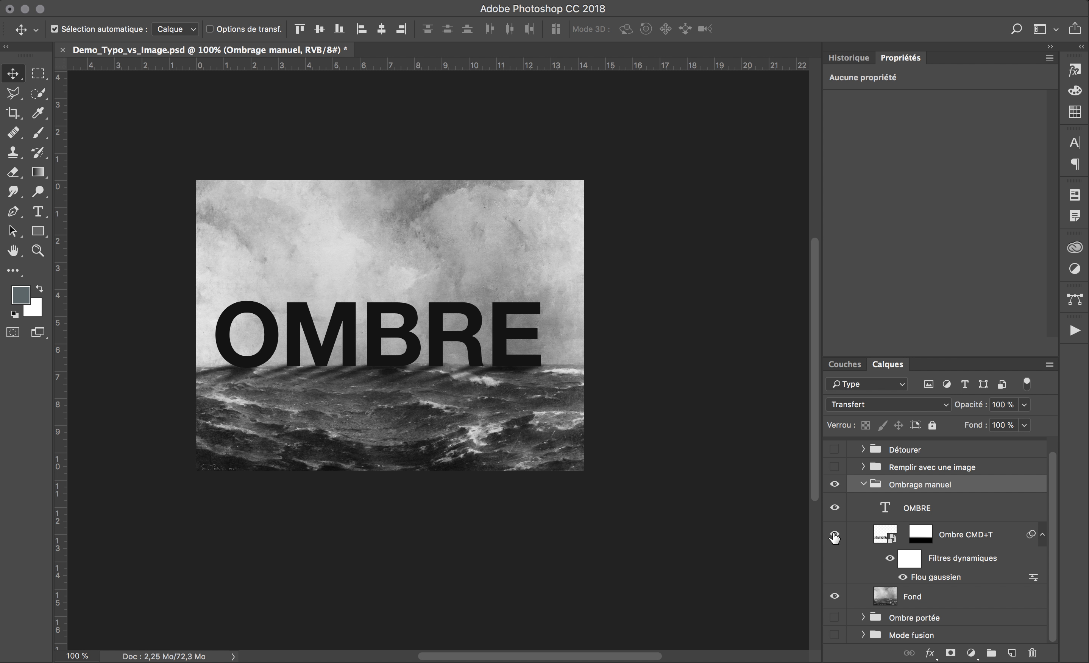
{"action": "left_click", "coordinate": [834, 537]}
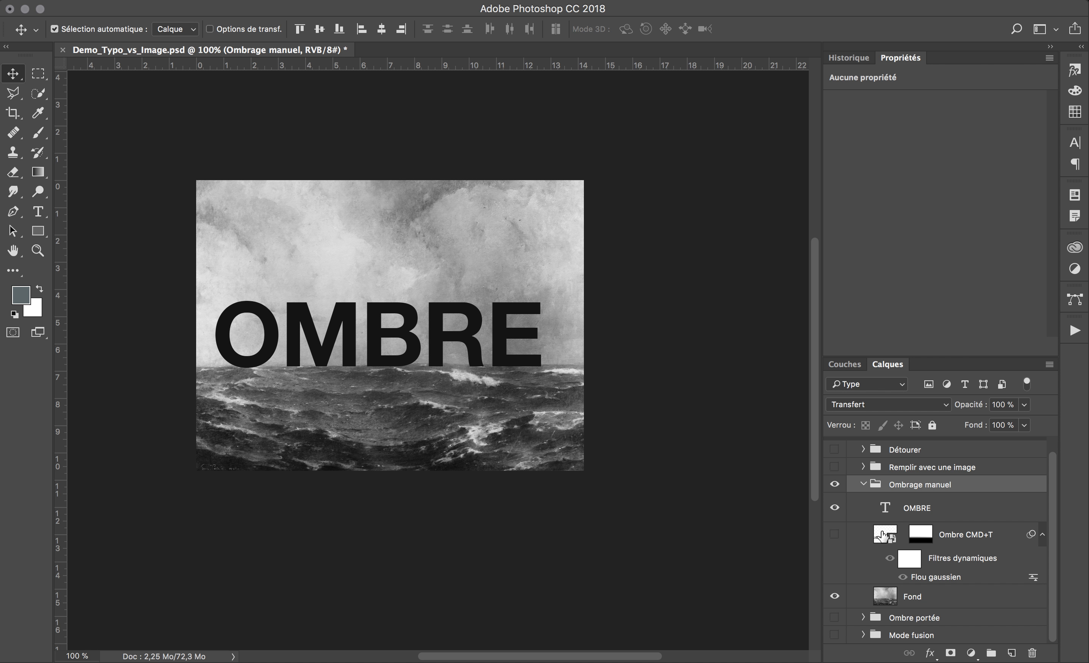
{"action": "left_click_drag", "start_coordinate": [883, 535], "coordinate": [1032, 654]}
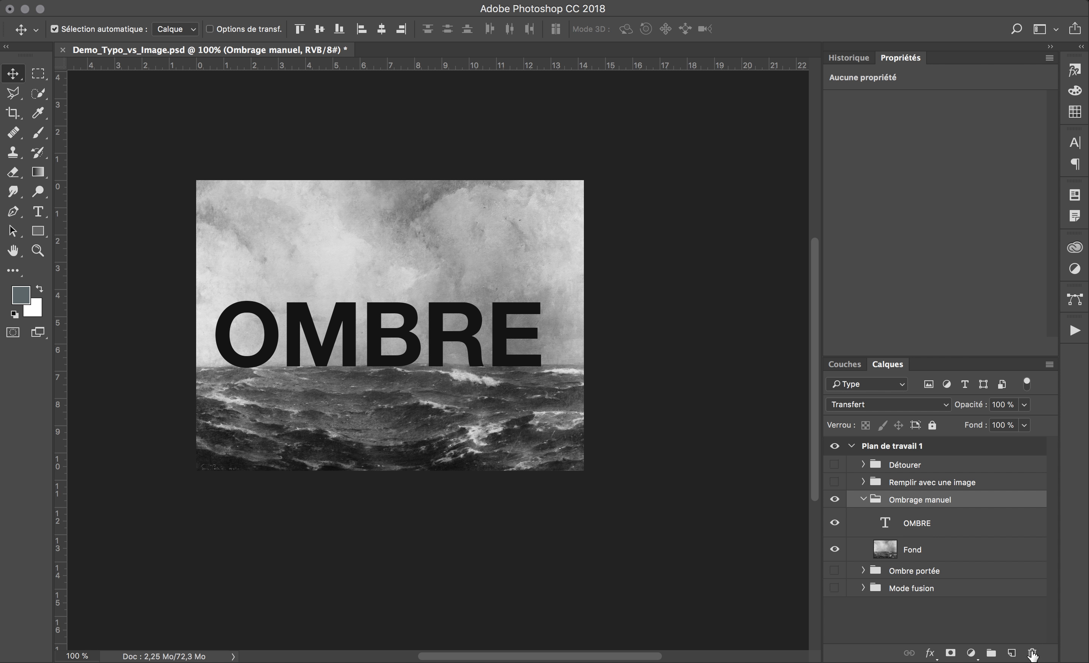
Compare the seascape with and without the OMBRE text by toggling the text layer's visibility.
{"action": "left_click", "coordinate": [903, 525]}
{"action": "left_click", "coordinate": [835, 524]}
{"action": "left_click", "coordinate": [834, 523]}
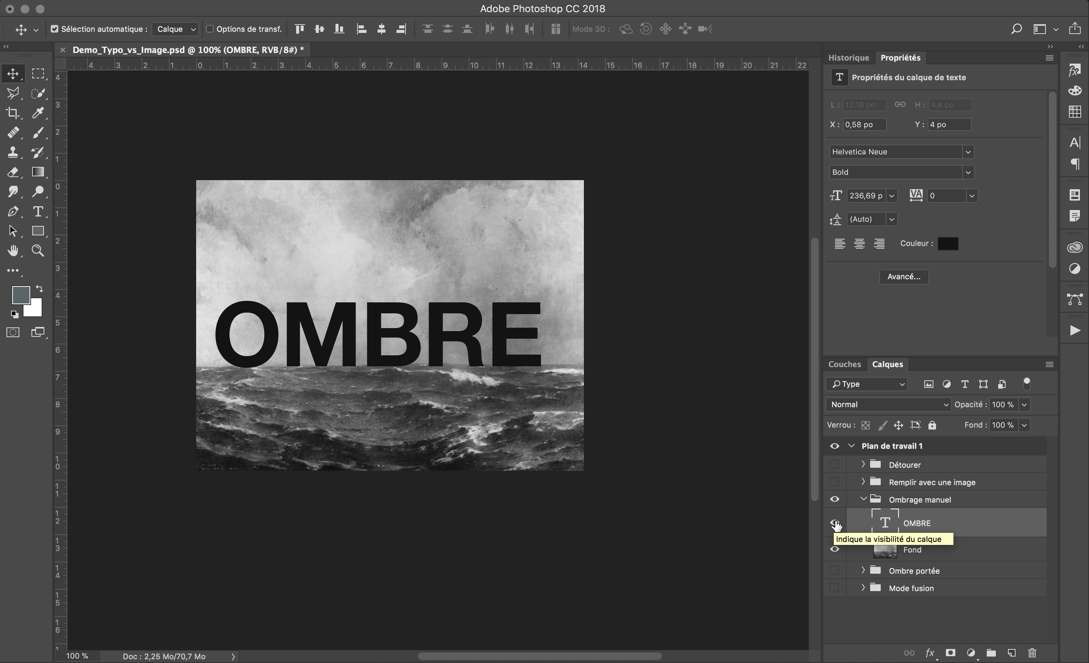
{"action": "left_click", "coordinate": [835, 524]}
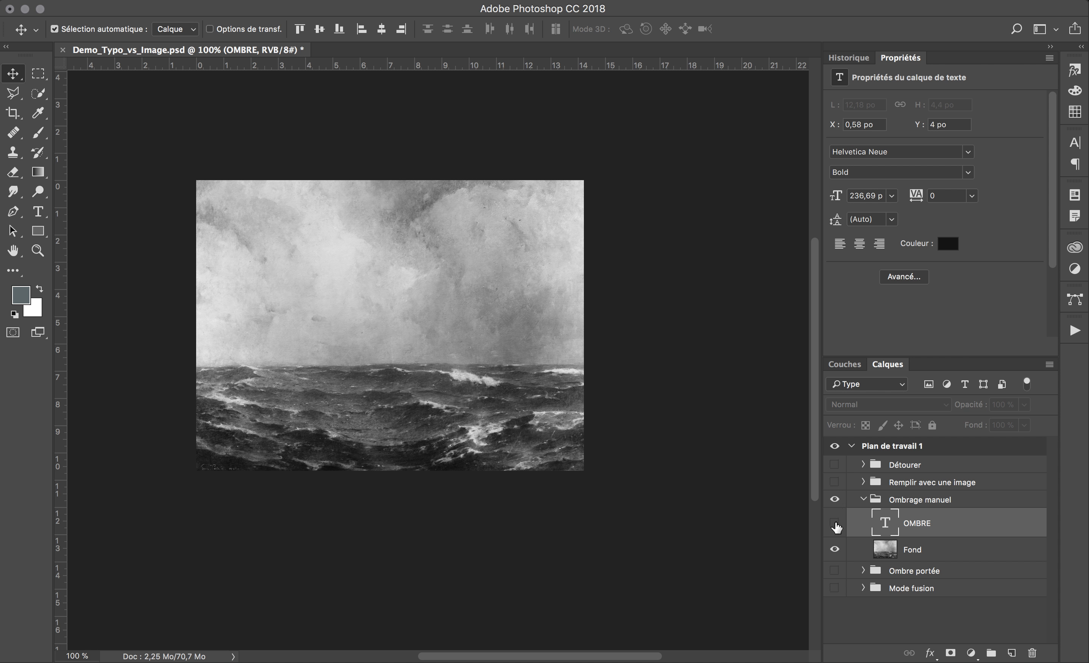
{"action": "left_click", "coordinate": [835, 524]}
Switch to Finder, preview the _Site_MET image in the _Credits_Images folder, and return to Photoshop.
{"action": "mouse_move", "coordinate": [447, 660]}
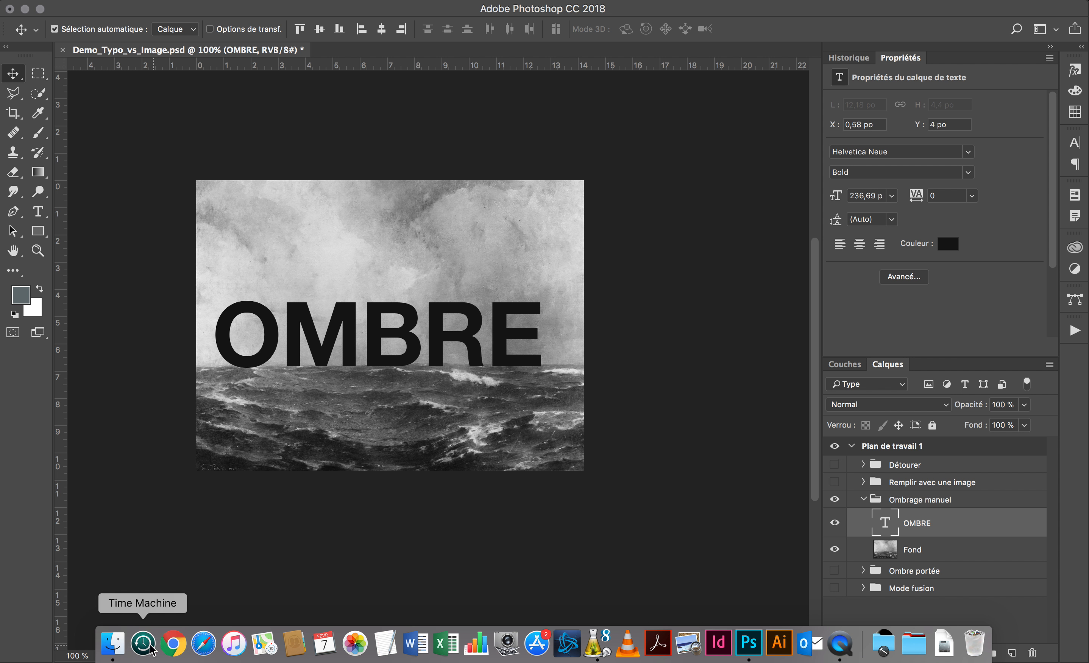
{"action": "left_click", "coordinate": [114, 644]}
{"action": "left_click", "coordinate": [749, 244]}
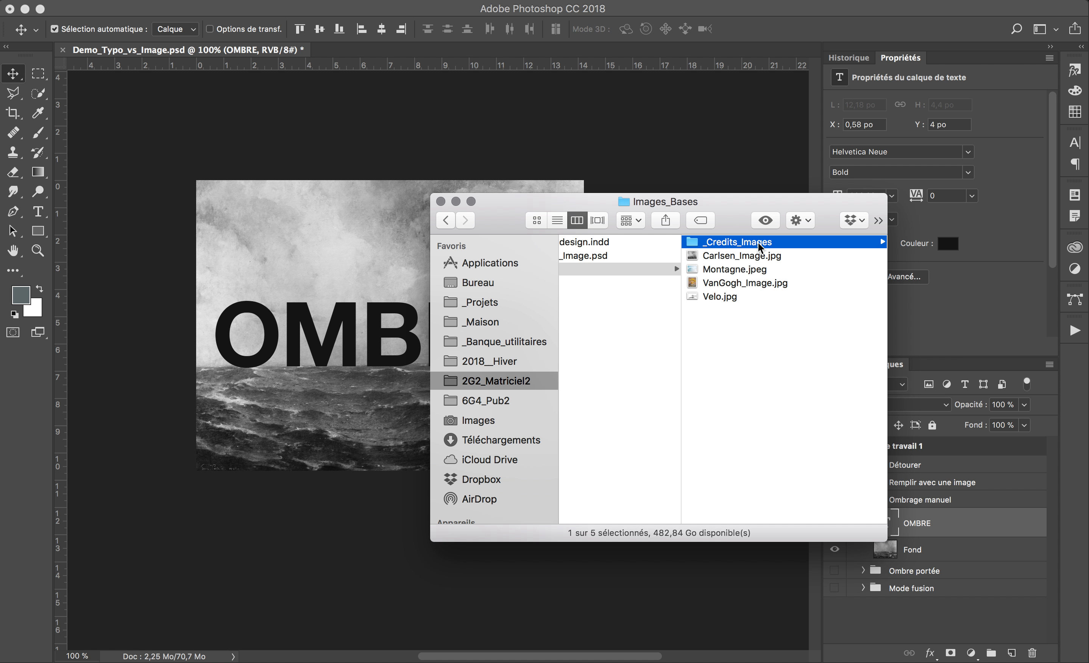
{"action": "left_click", "coordinate": [744, 246]}
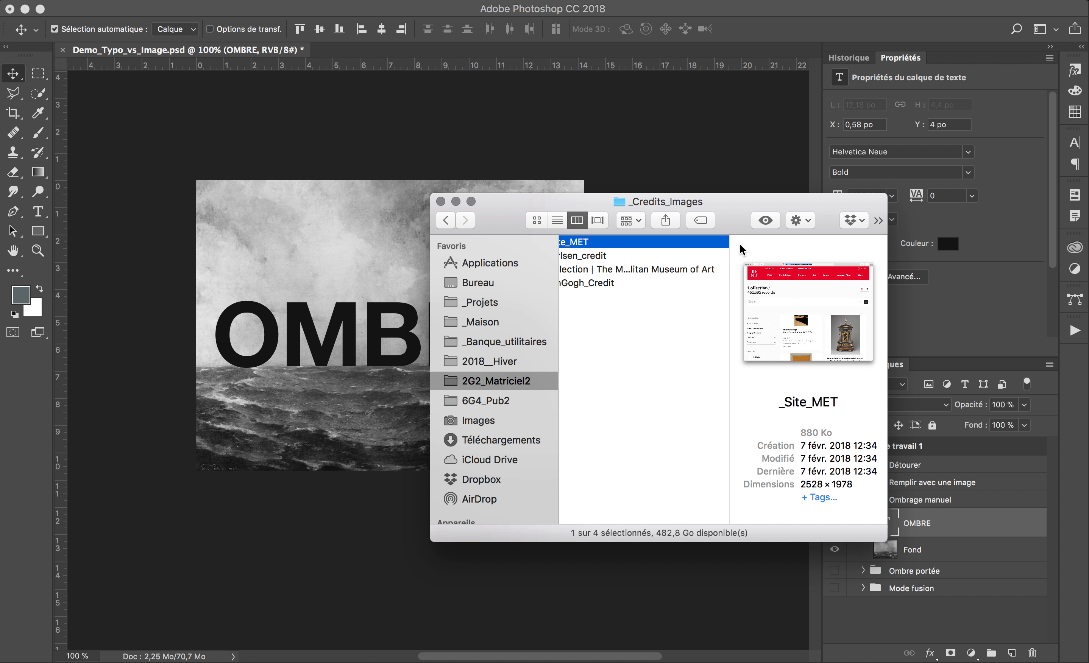
{"action": "key", "text": "space"}
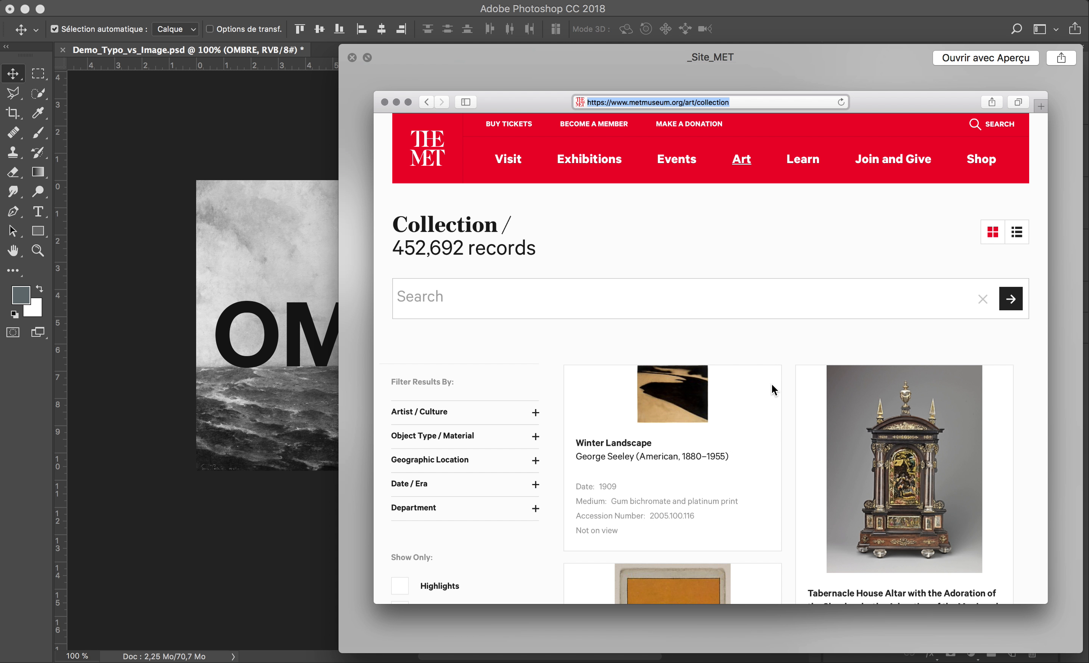
{"action": "key", "text": "space"}
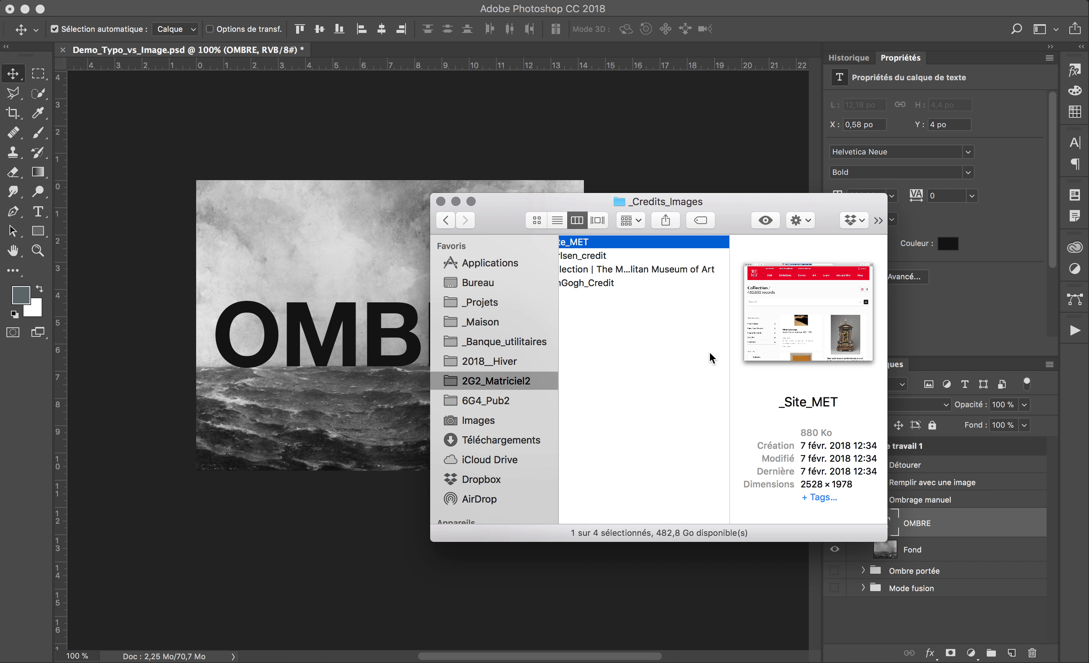
{"action": "scroll", "coordinate": [671, 350], "scroll_direction": "left", "scroll_amount": 3}
{"action": "left_click", "coordinate": [296, 172]}
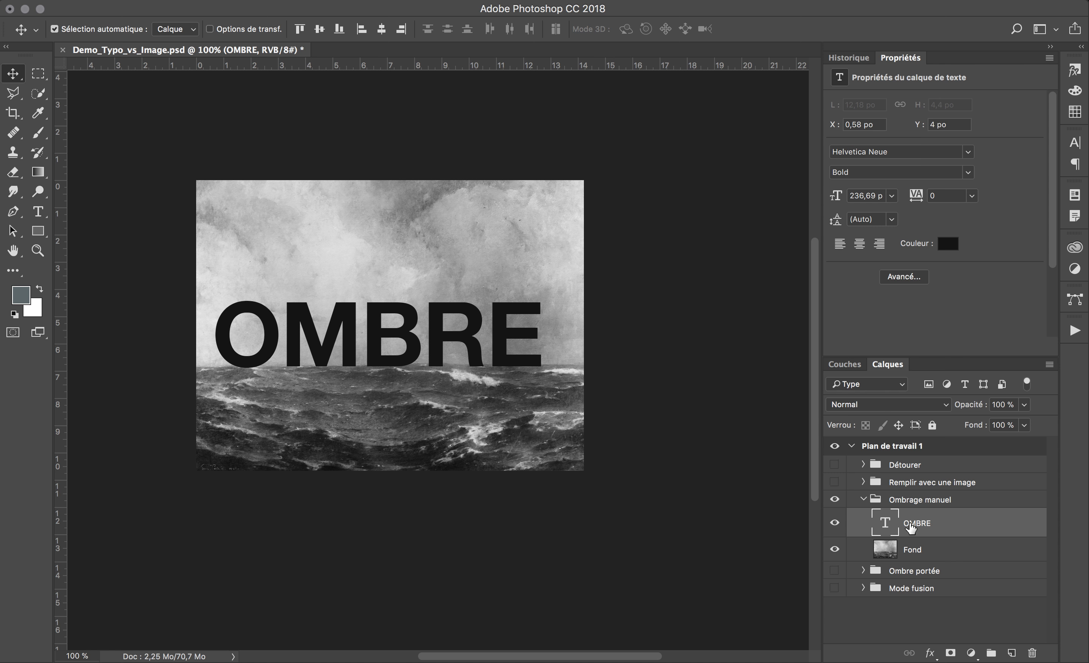
Duplicate the OMBRE text layer directly below the original word and convert the copy into a smart object.
{"action": "left_click_drag", "start_coordinate": [911, 529], "coordinate": [1011, 653]}
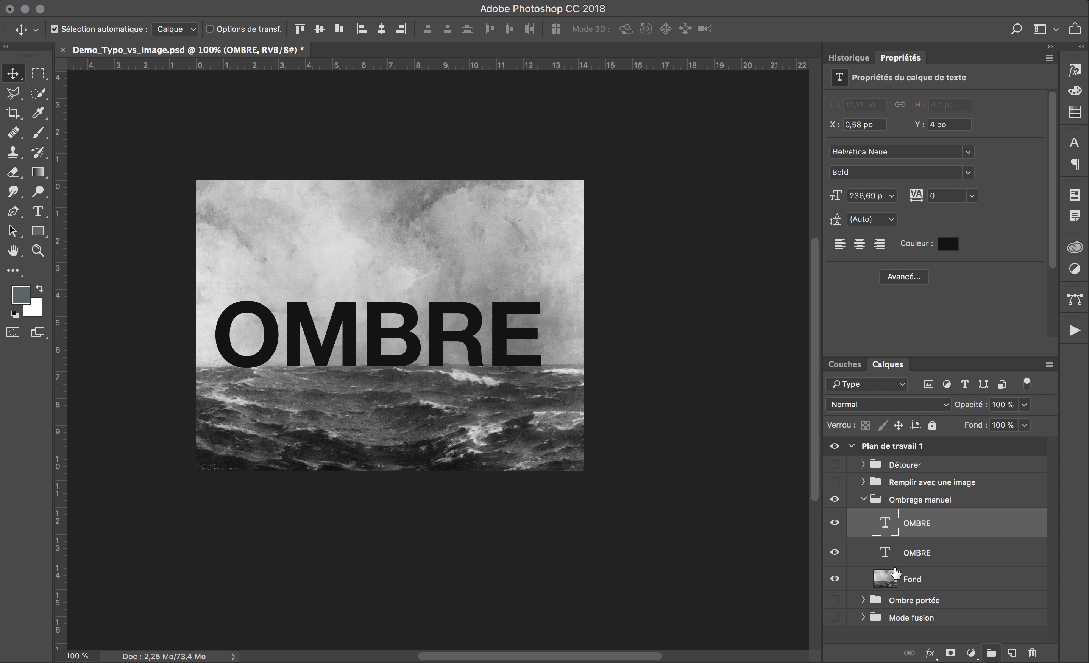
{"action": "left_click_drag", "start_coordinate": [503, 353], "coordinate": [512, 412]}
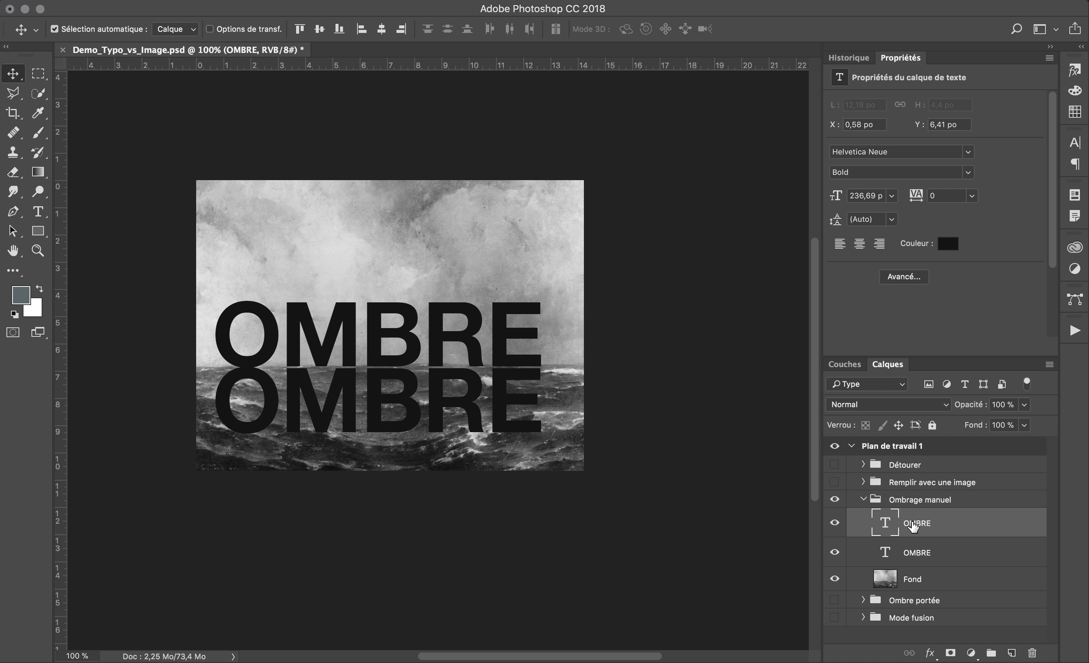
{"action": "right_click", "coordinate": [913, 528]}
{"action": "mouse_move", "coordinate": [895, 646]}
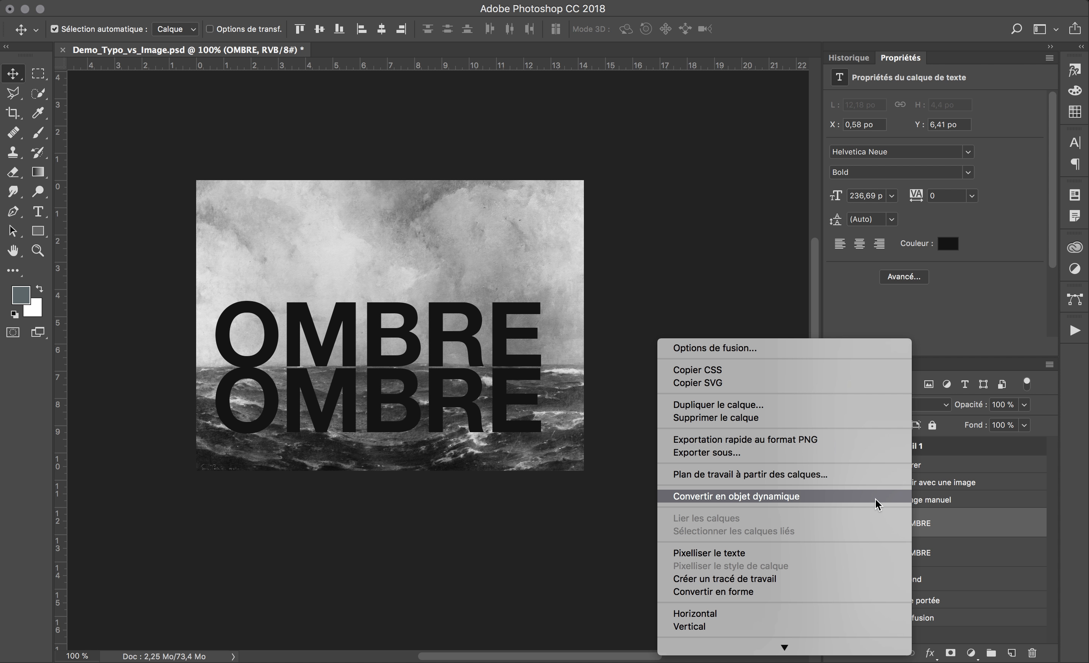
{"action": "left_click", "coordinate": [846, 503]}
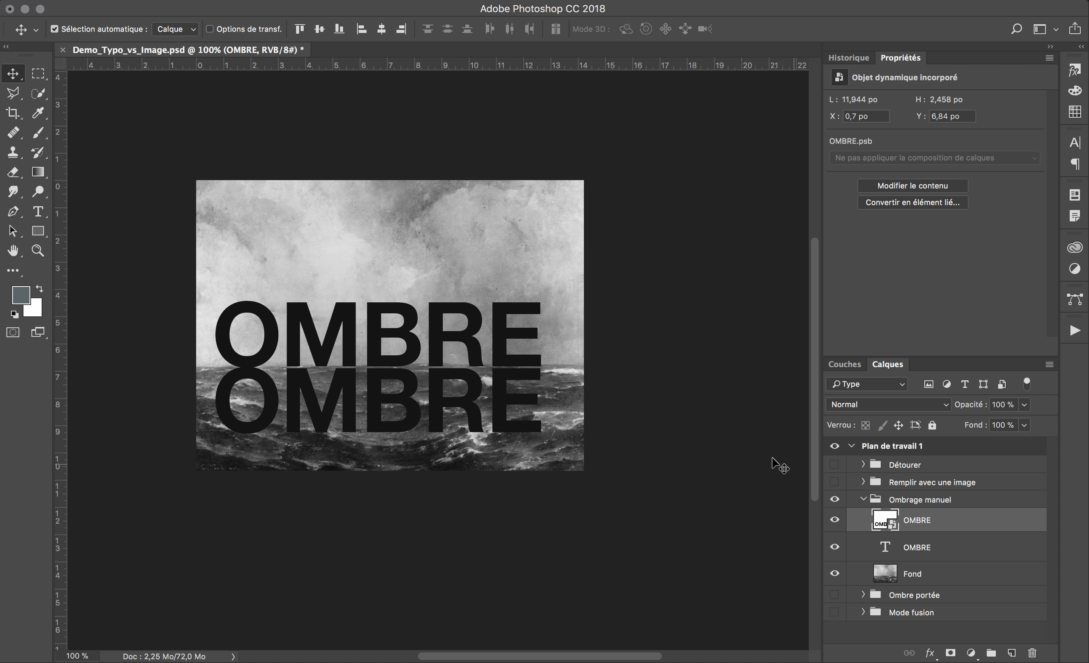
Flip the lower OMBRE copy vertically with Free Transform so it mirrors the original word.
{"action": "key", "text": "super+t"}
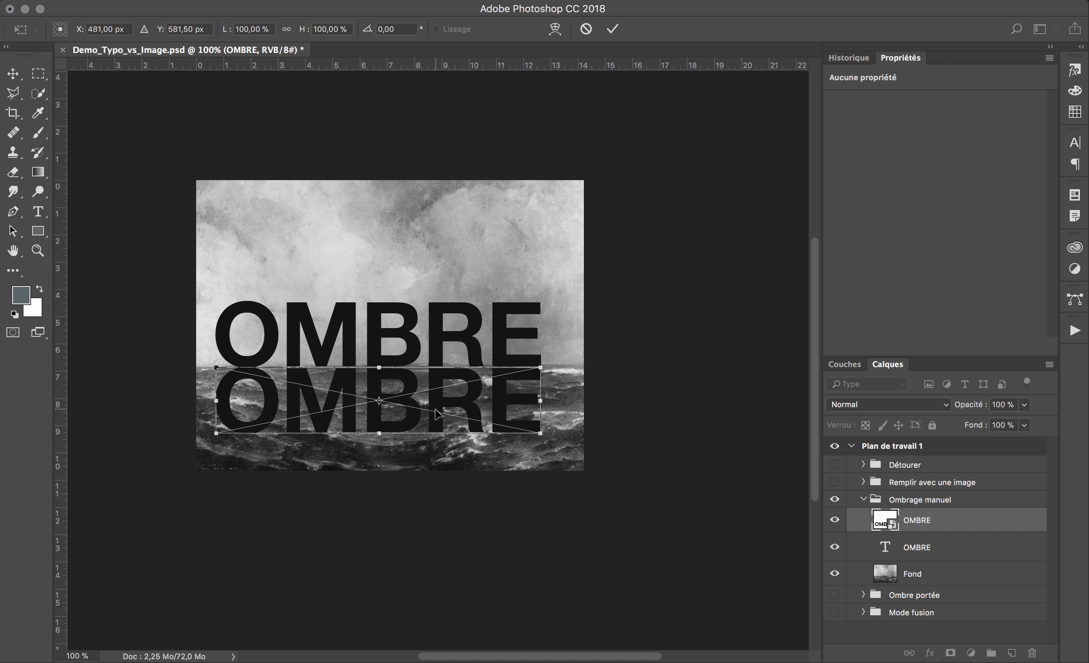
{"action": "right_click", "coordinate": [505, 393]}
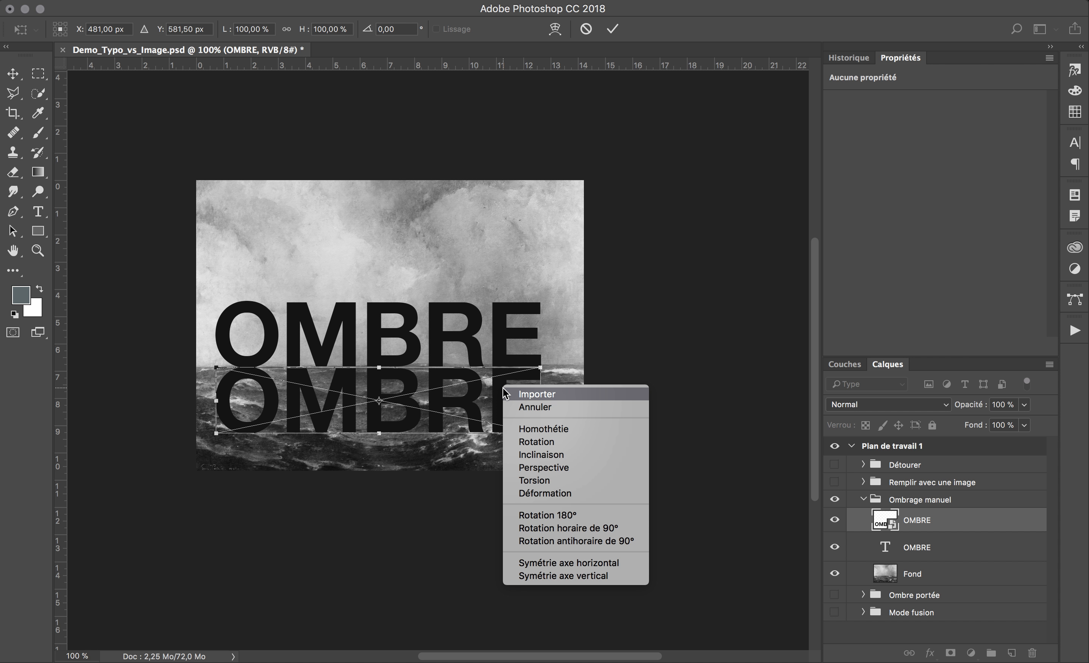
{"action": "left_click", "coordinate": [587, 576]}
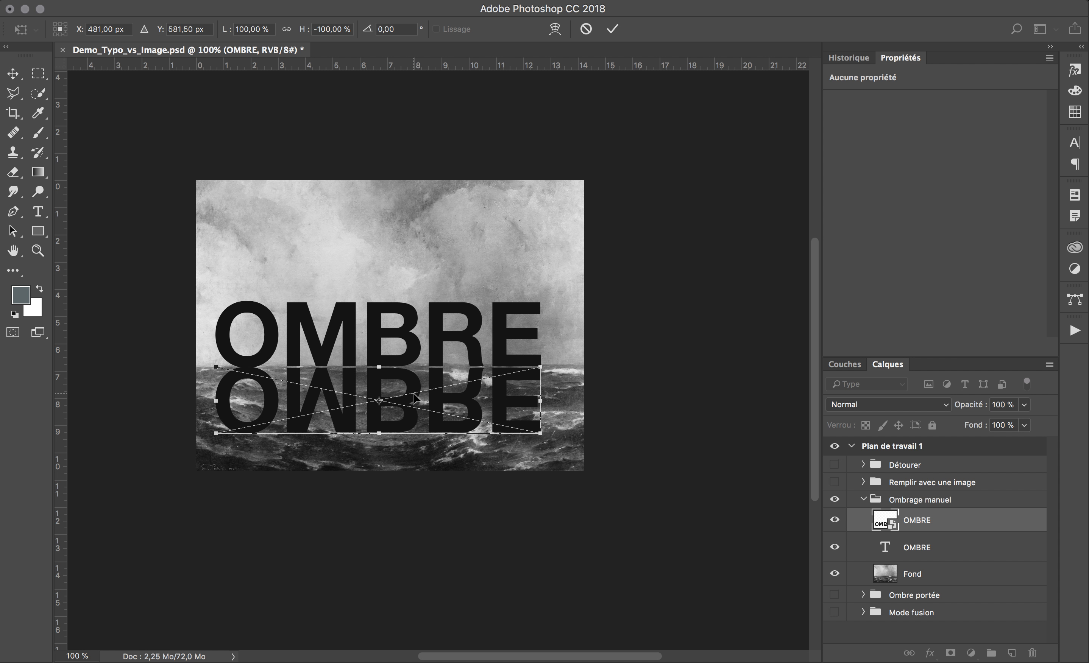
Skew the mirrored copy's lower edge to the left and flatten its height to about 42.5 % as a shadow on the water.
{"action": "right_click", "coordinate": [463, 396]}
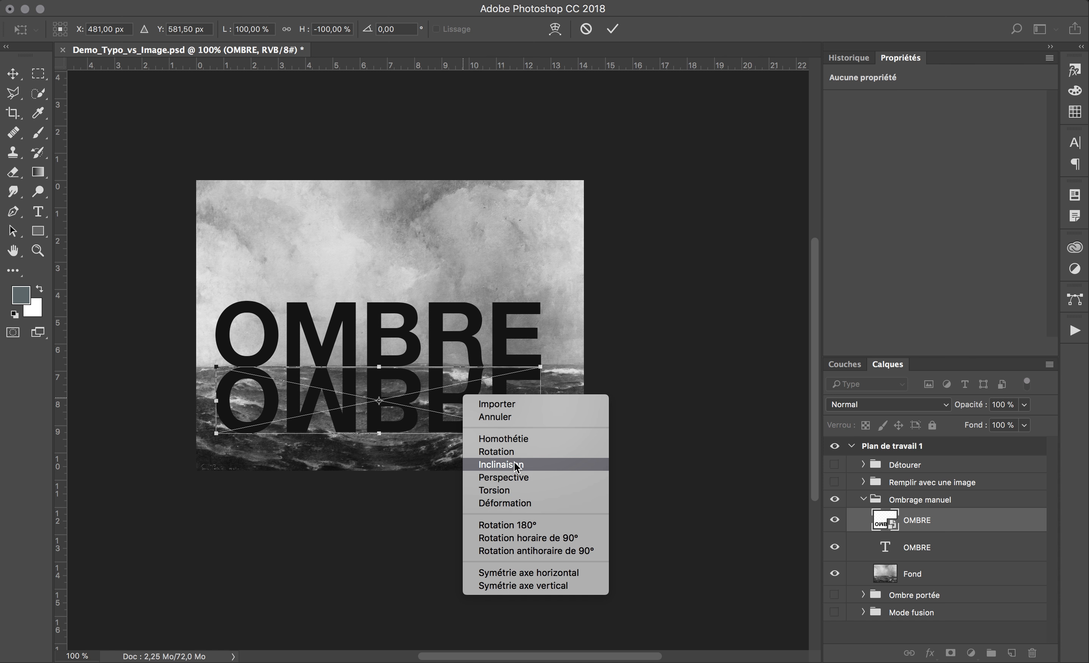
{"action": "left_click", "coordinate": [510, 465]}
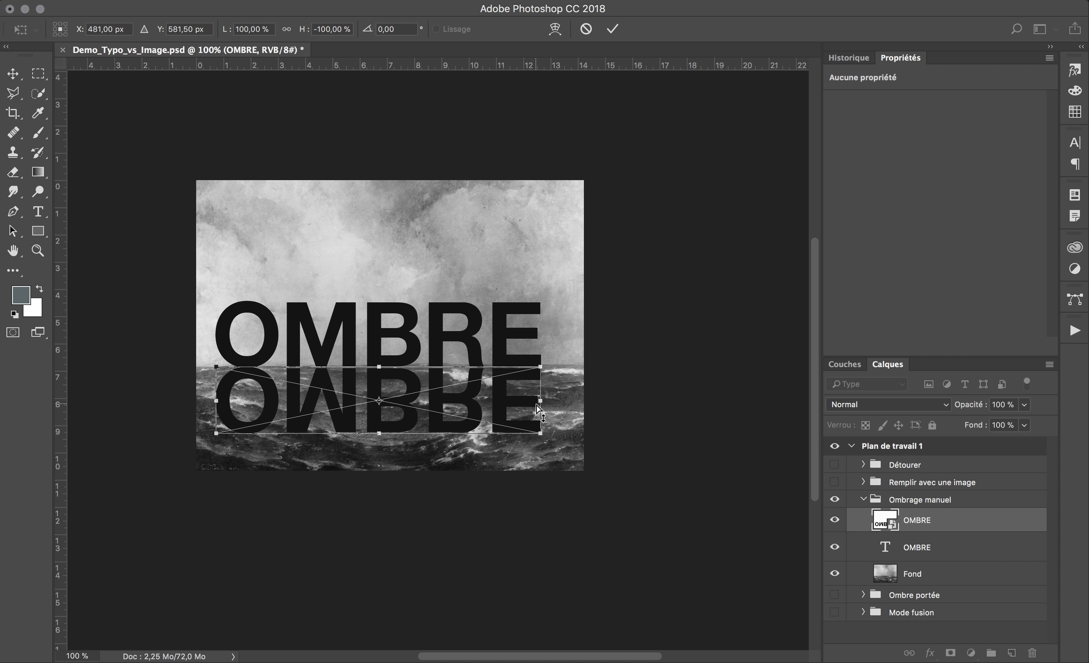
{"action": "left_click_drag", "start_coordinate": [531, 443], "coordinate": [374, 428]}
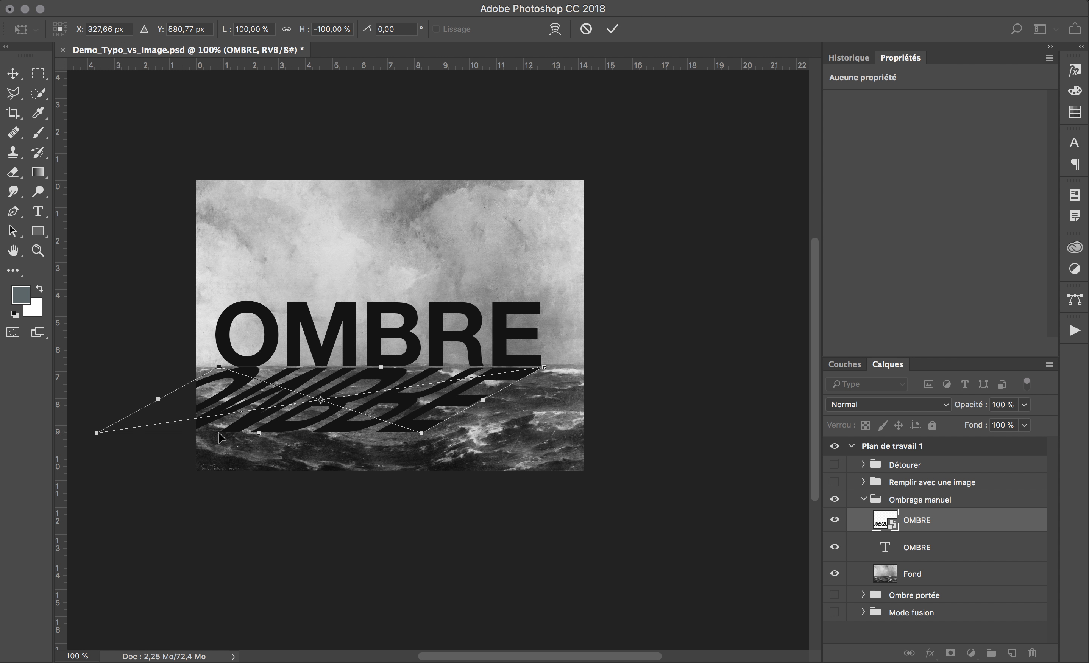
{"action": "left_click_drag", "start_coordinate": [97, 433], "coordinate": [171, 402]}
{"action": "left_click_drag", "start_coordinate": [420, 435], "coordinate": [504, 421]}
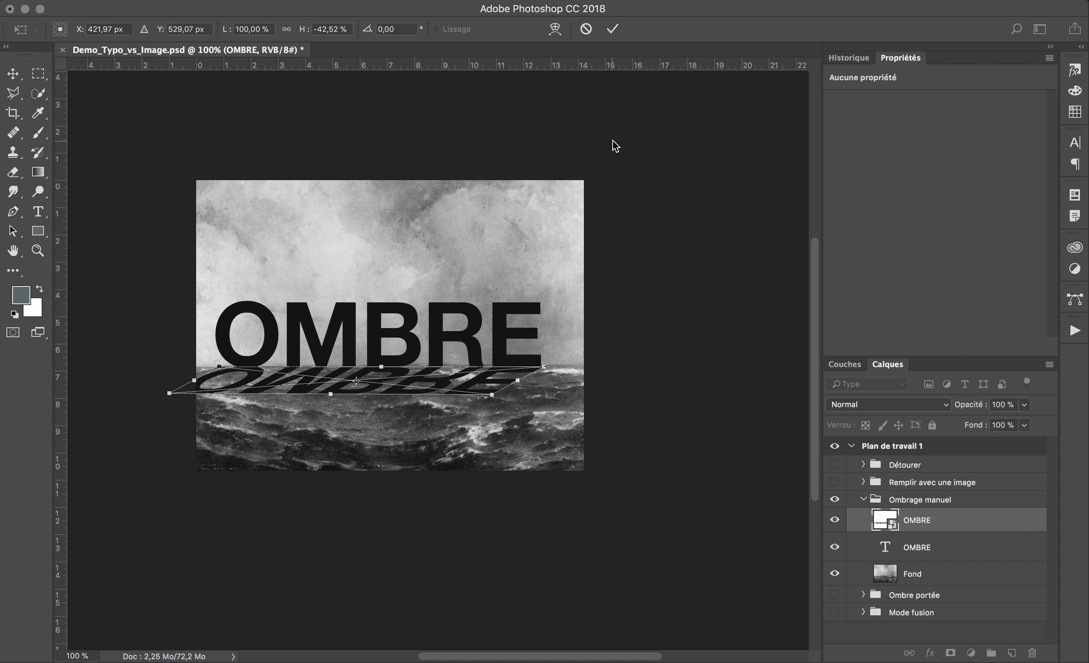
{"action": "key", "text": "Return"}
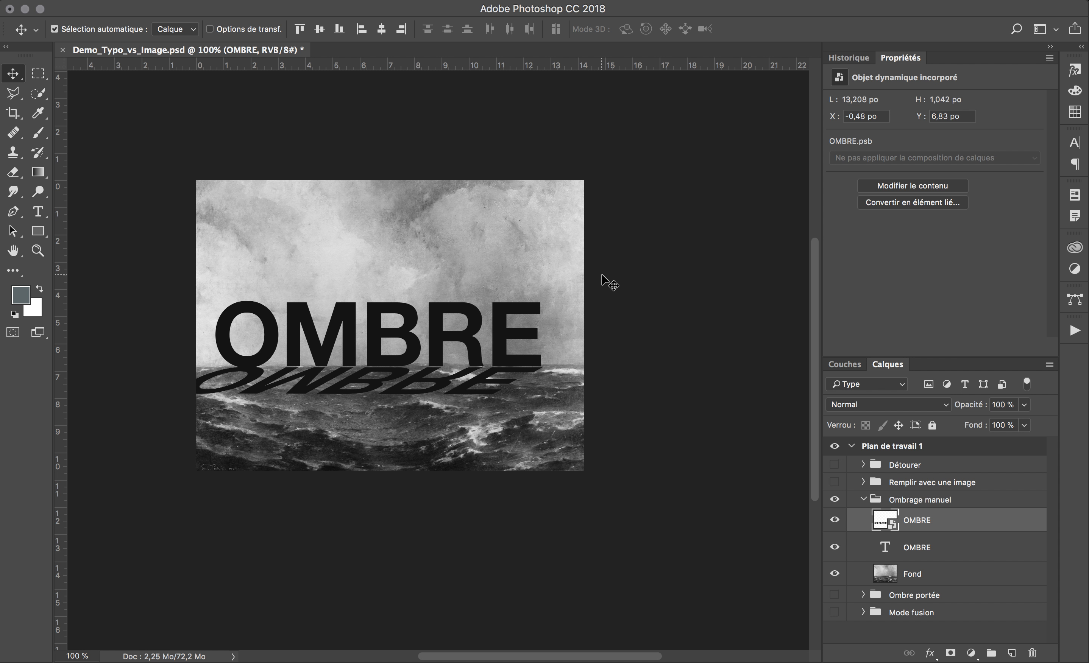
Nudge the shadow against the base of the letters and place its layer beneath the OMBRE text layer.
{"action": "left_click_drag", "start_coordinate": [584, 333], "coordinate": [584, 332]}
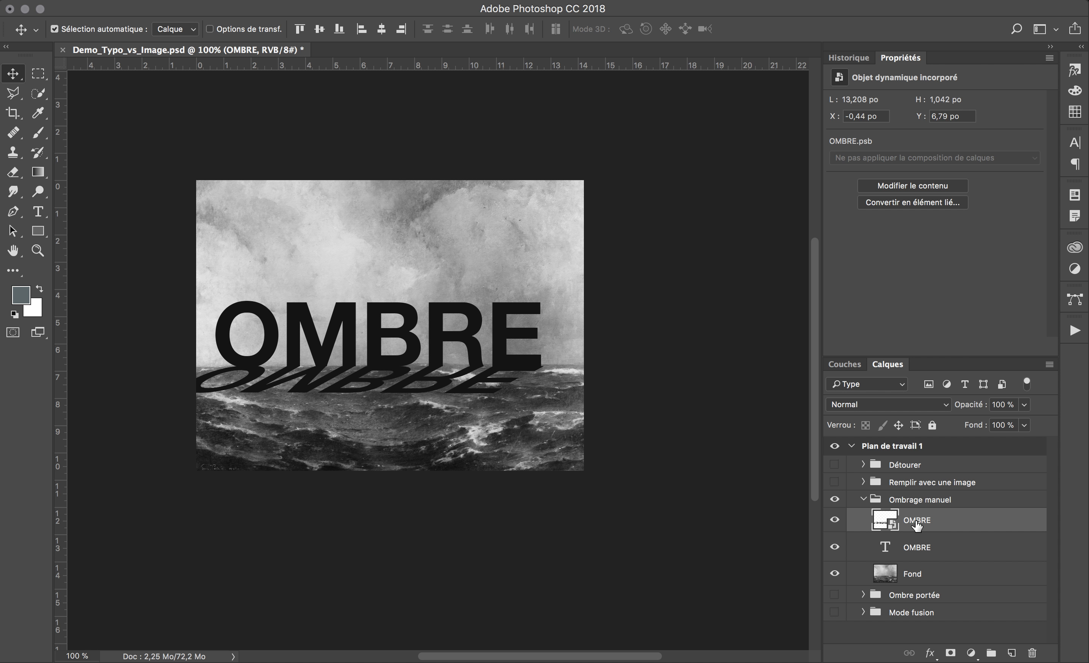
{"action": "left_click_drag", "start_coordinate": [918, 528], "coordinate": [913, 556]}
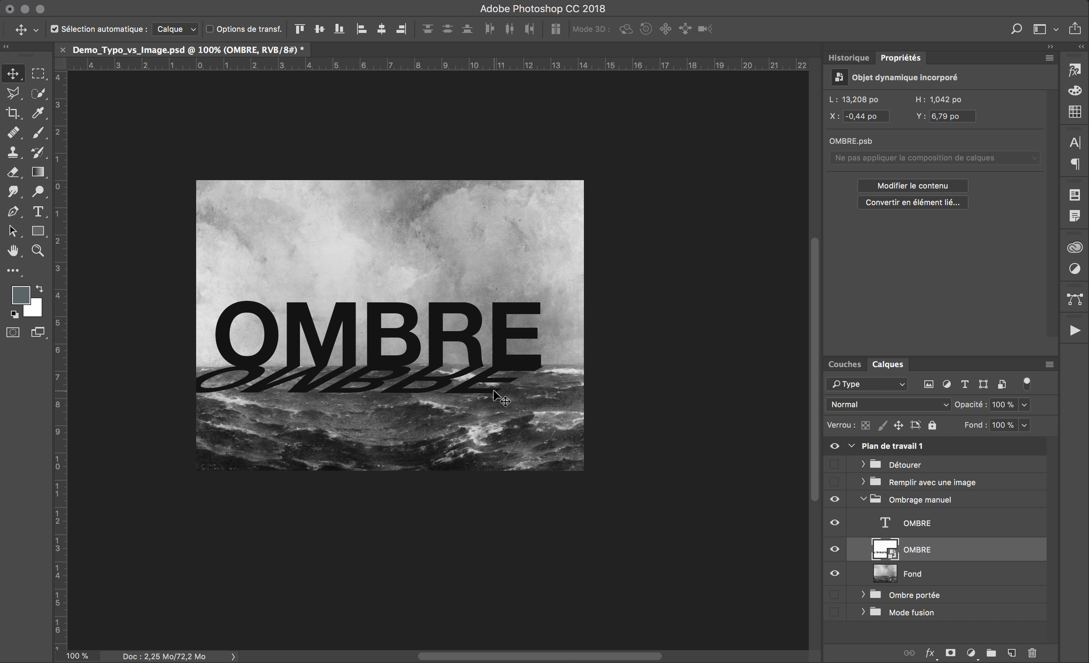
Set the shadow layer's opacity to 67 % and soften it with a light Gaussian blur (Flou gaussien).
{"action": "left_click", "coordinate": [1024, 405]}
{"action": "left_click_drag", "start_coordinate": [1009, 421], "coordinate": [1007, 421]}
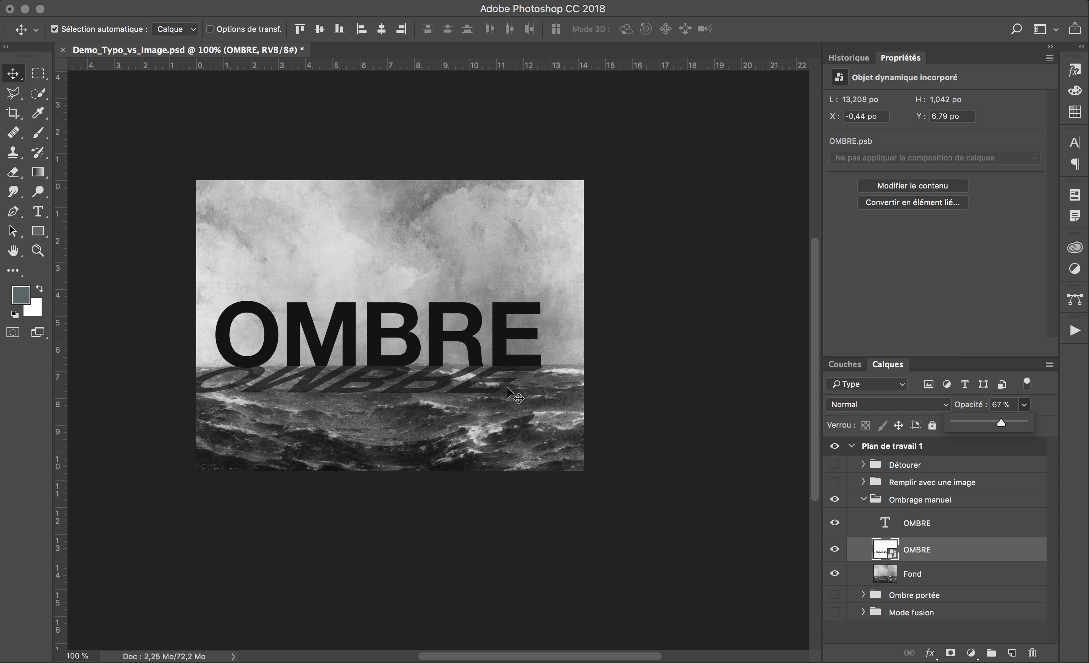
{"action": "left_click", "coordinate": [437, 2]}
{"action": "mouse_move", "coordinate": [554, 215]}
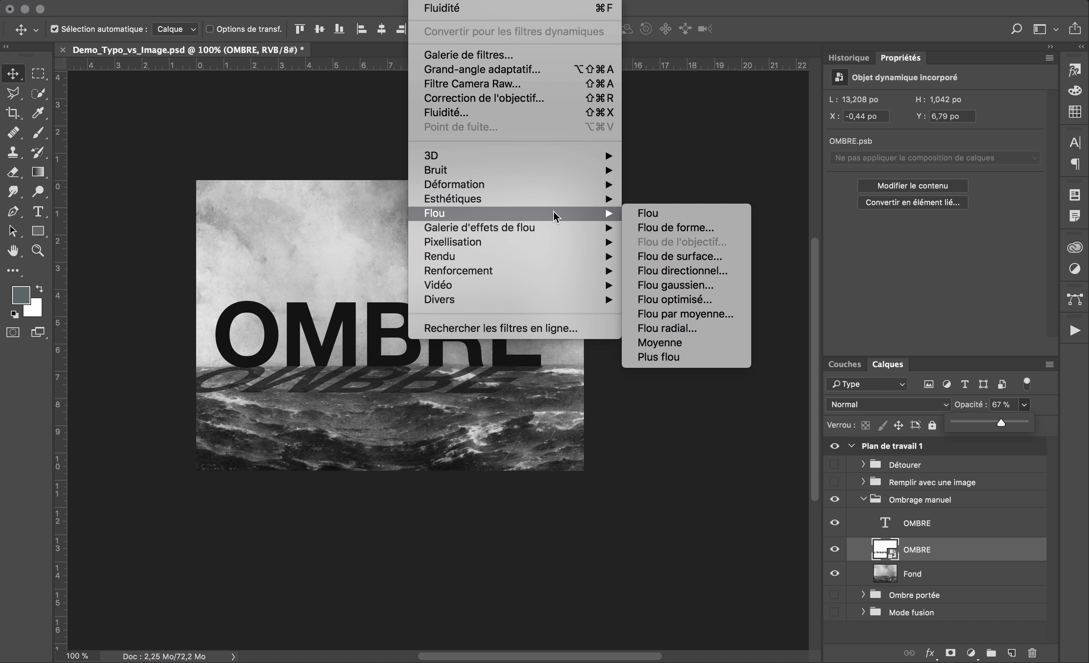
{"action": "left_click", "coordinate": [692, 286]}
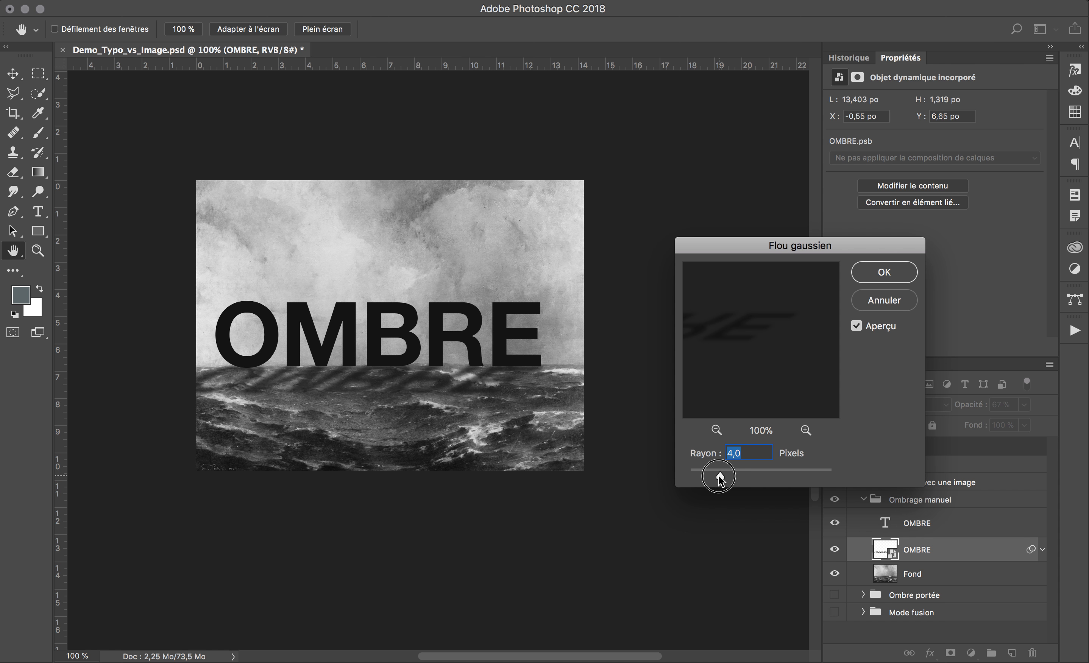
{"action": "mouse_move", "coordinate": [708, 475]}
{"action": "left_mouse_down"}
{"action": "mouse_move", "coordinate": [779, 475]}
{"action": "mouse_move", "coordinate": [712, 473]}
{"action": "left_mouse_up"}
{"action": "left_click", "coordinate": [886, 273]}
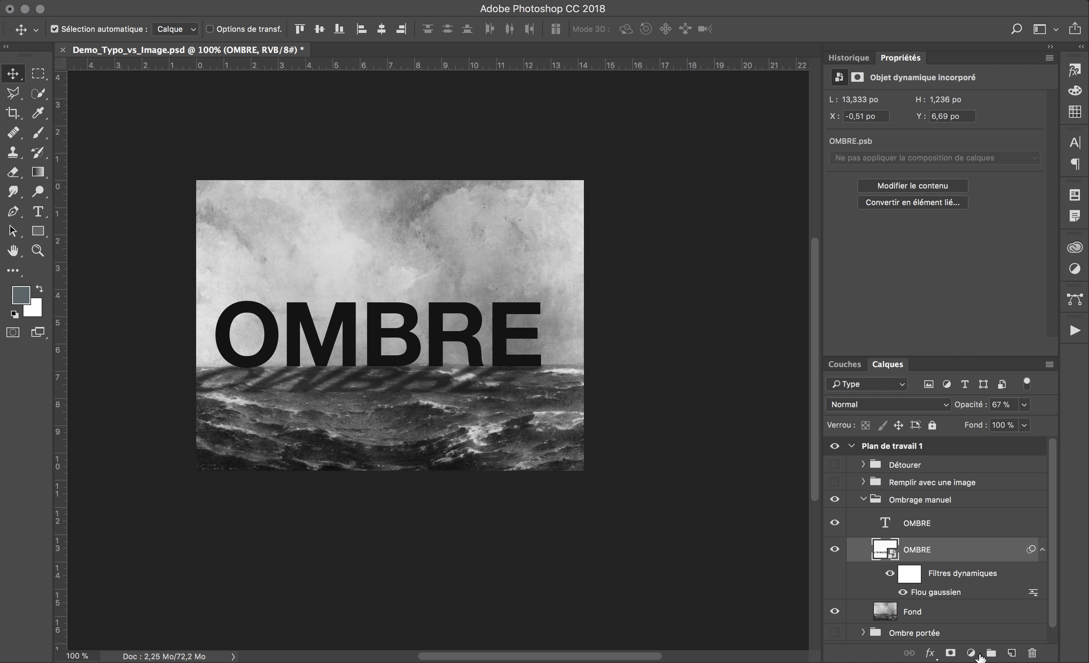
Add a layer mask to the shadow and fade its lower part with a short black gradient at 28 % opacity.
{"action": "left_click", "coordinate": [950, 653]}
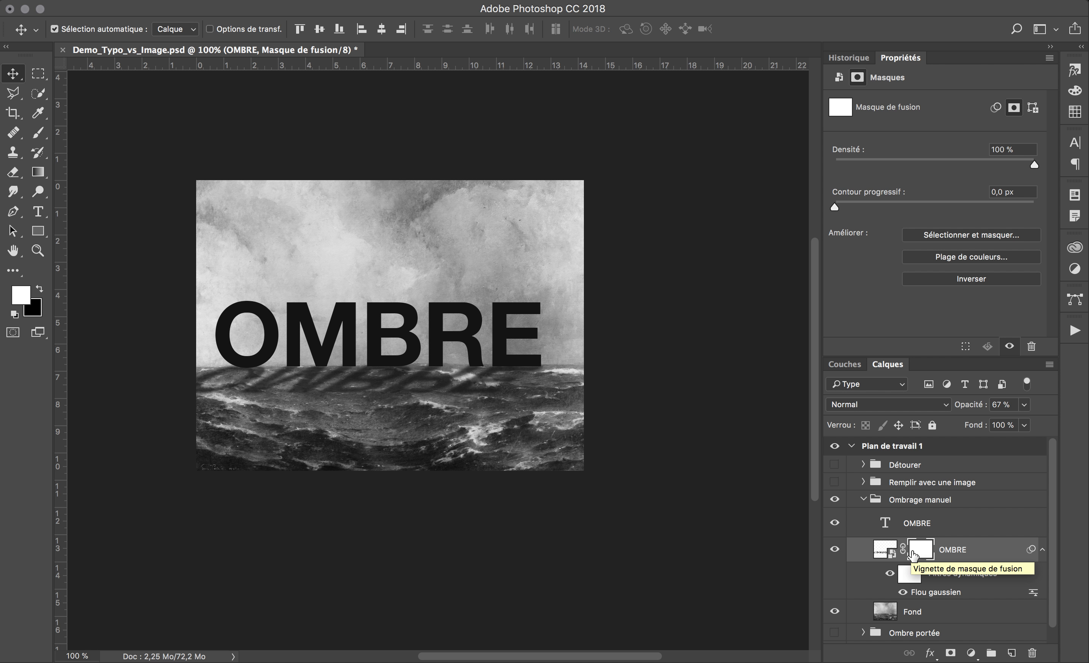
{"action": "left_click", "coordinate": [38, 134]}
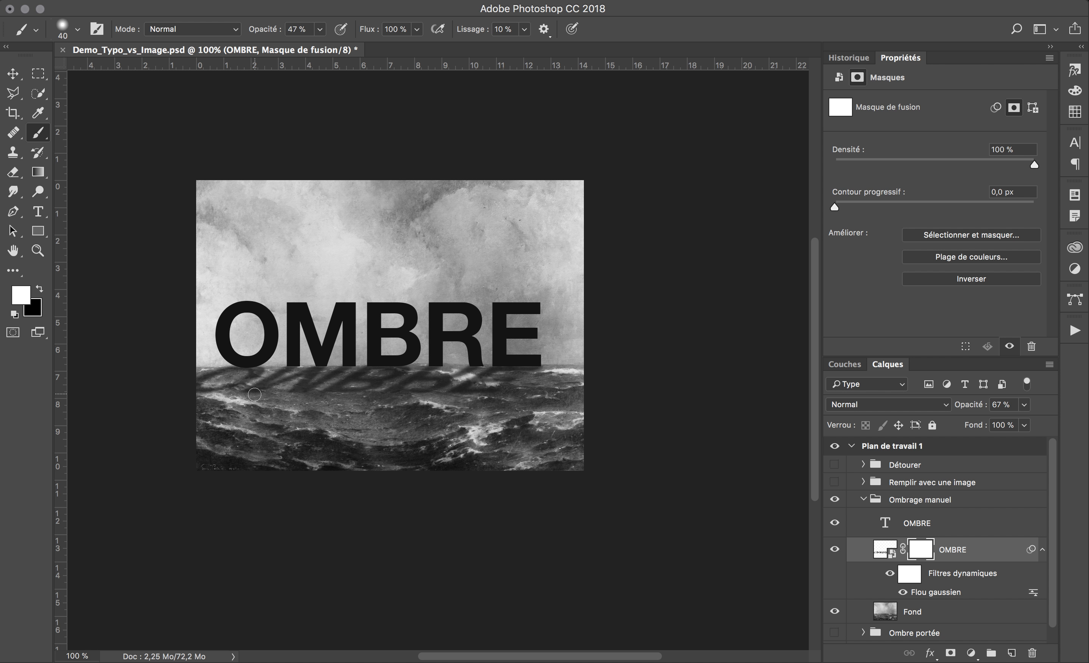
{"action": "left_click", "coordinate": [39, 290]}
{"action": "left_click", "coordinate": [39, 173]}
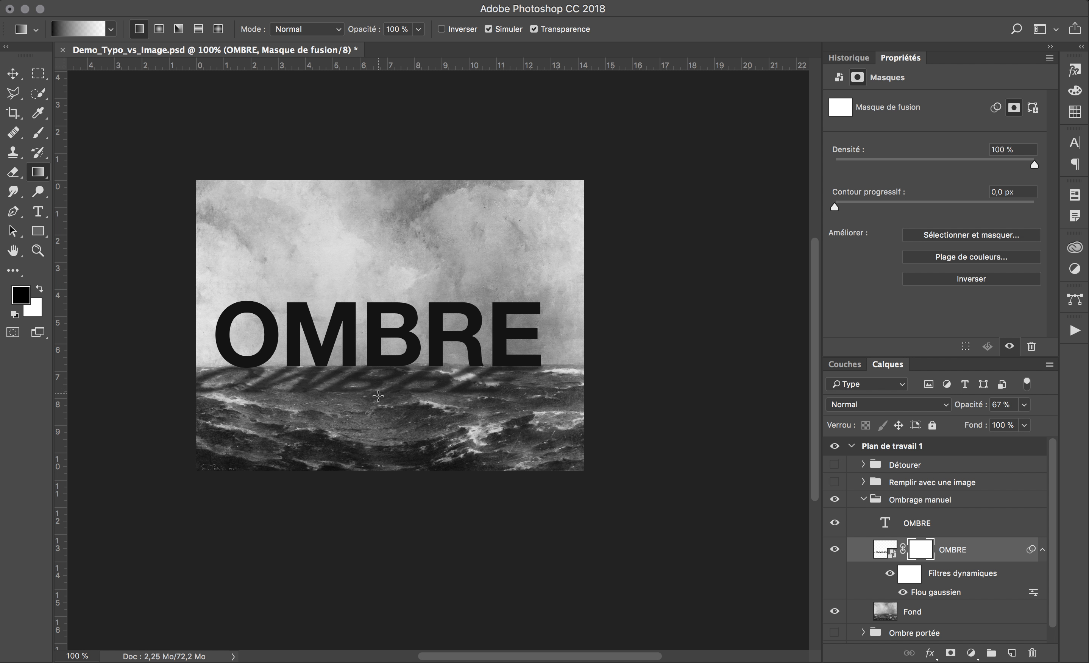
{"action": "left_click", "coordinate": [415, 32]}
{"action": "left_click_drag", "start_coordinate": [422, 47], "coordinate": [369, 55]}
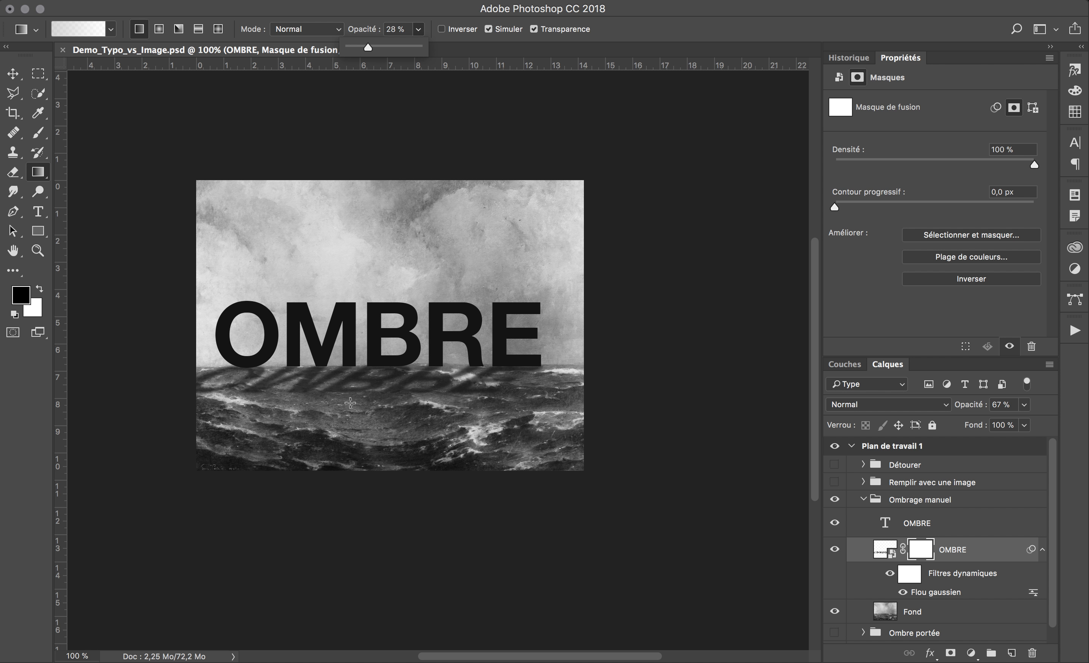
{"action": "mouse_move", "coordinate": [351, 397]}
{"action": "left_mouse_down"}
{"action": "mouse_move", "coordinate": [353, 381]}
{"action": "mouse_move", "coordinate": [326, 379]}
{"action": "mouse_move", "coordinate": [368, 393]}
{"action": "mouse_move", "coordinate": [369, 384]}
{"action": "left_mouse_up"}
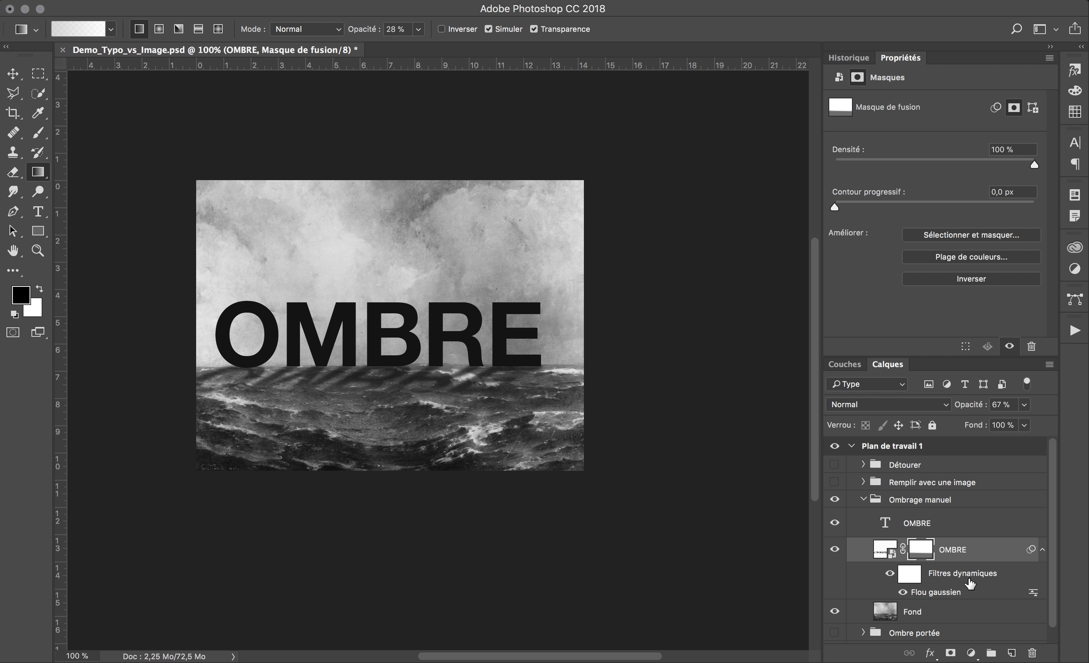
Set the blend mode of the OMBRE shadow layer to Produit (Multiply).
{"action": "left_click", "coordinate": [946, 413]}
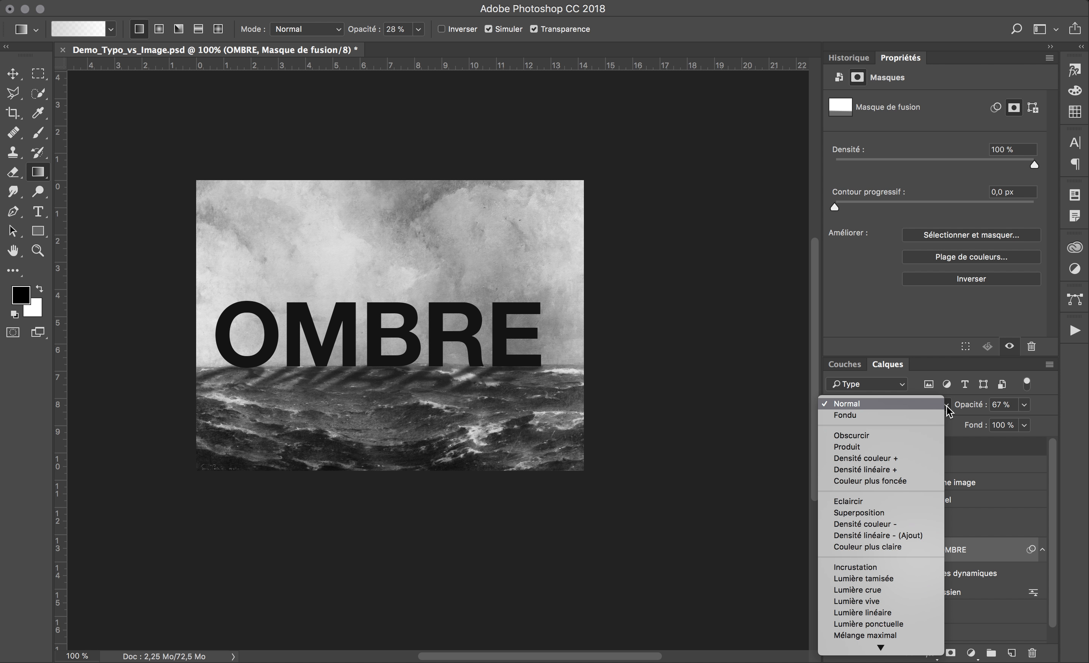
{"action": "left_click", "coordinate": [901, 447]}
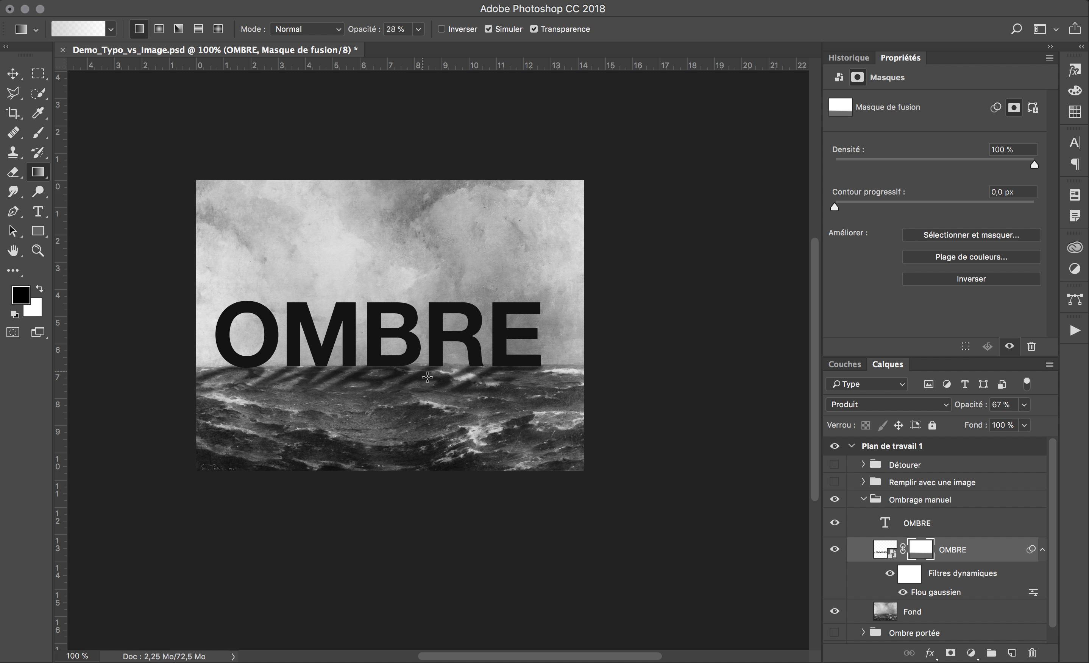
{"action": "left_click", "coordinate": [454, 0]}
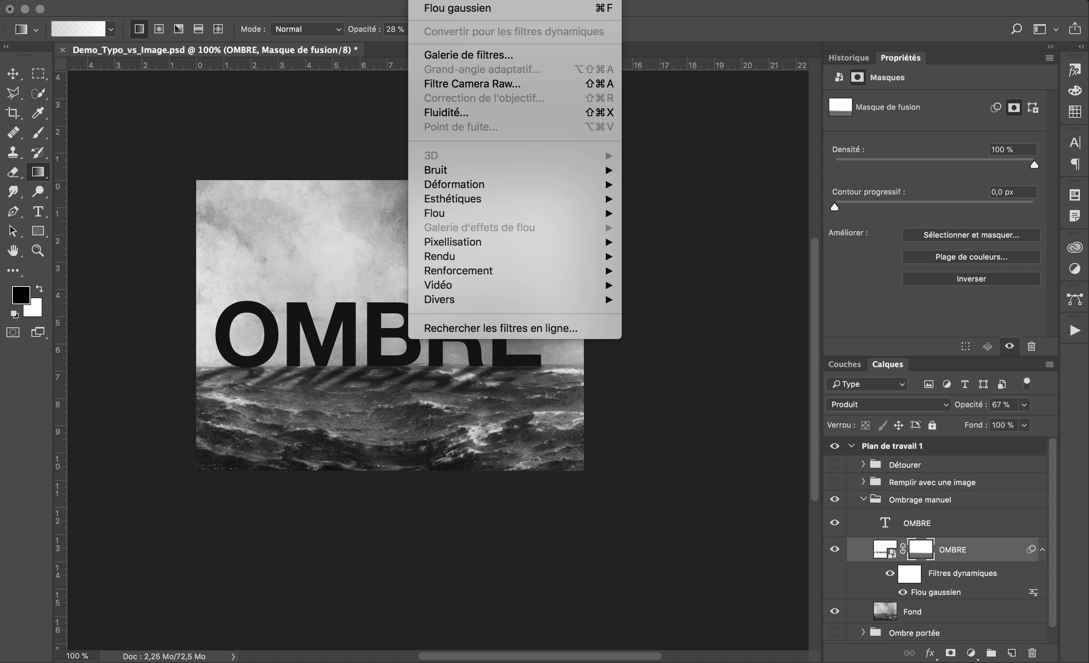
{"action": "mouse_move", "coordinate": [473, 201]}
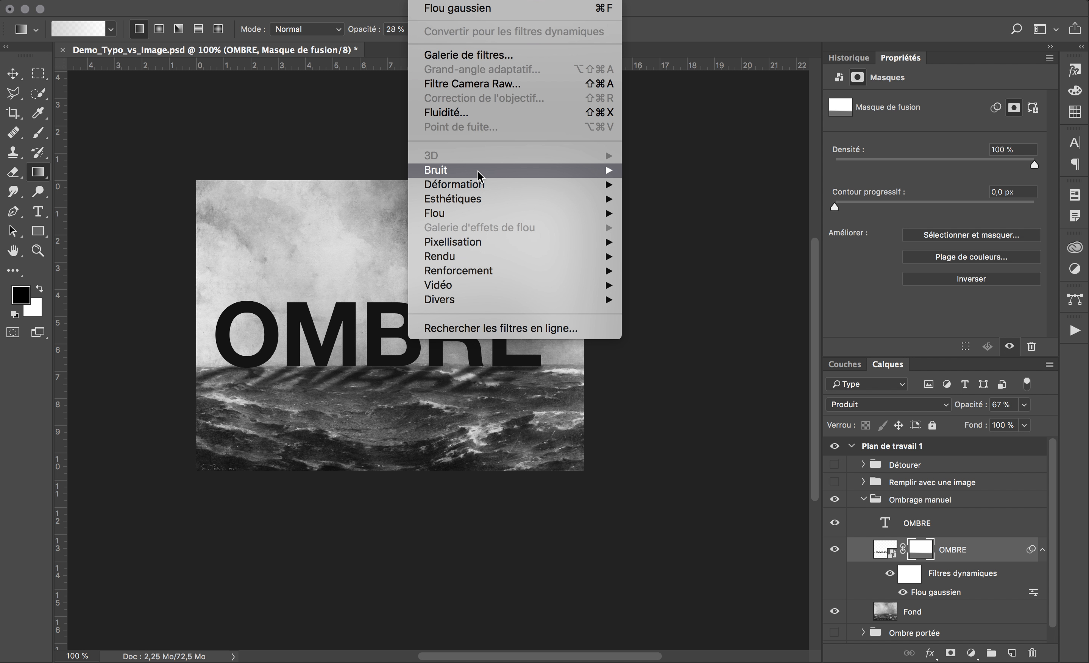
{"action": "mouse_move", "coordinate": [478, 171]}
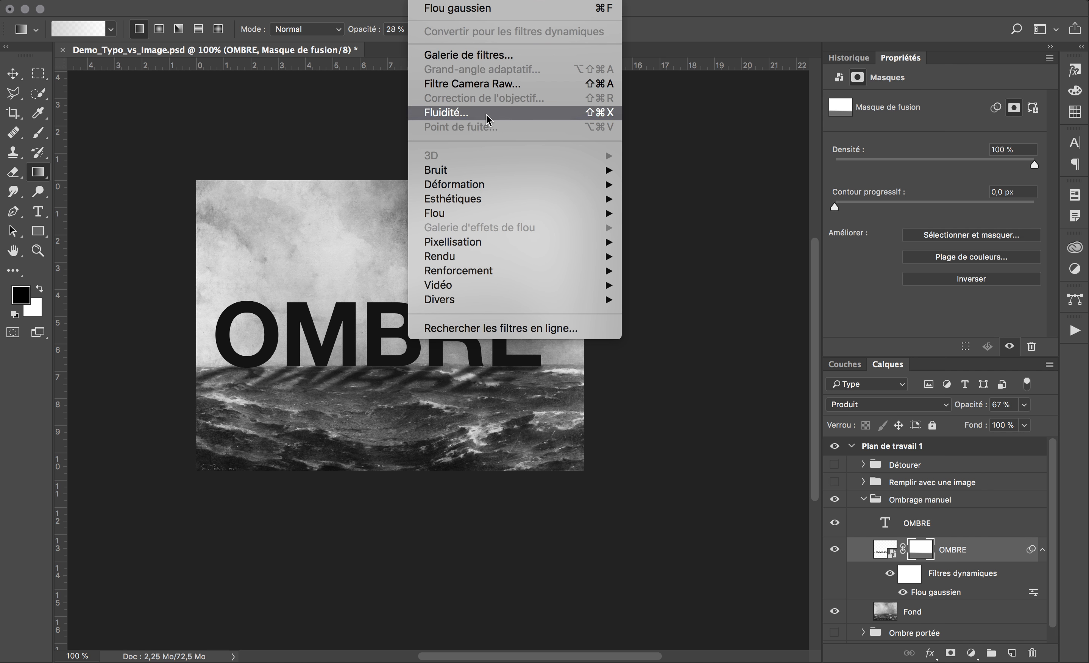
{"action": "left_click", "coordinate": [487, 118]}
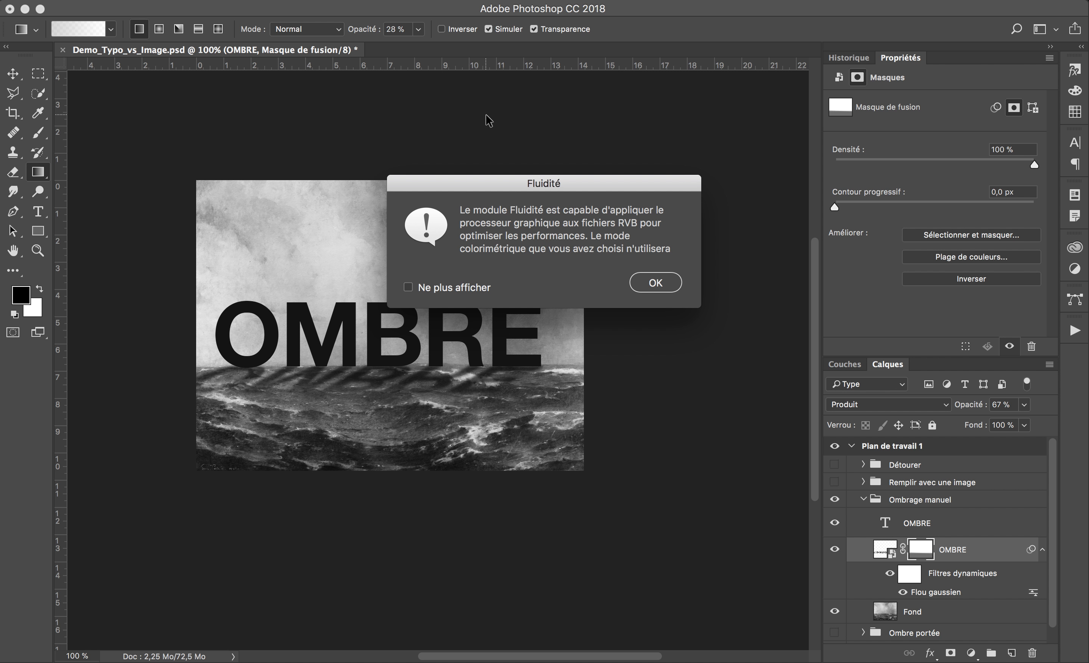
{"action": "left_click", "coordinate": [658, 283]}
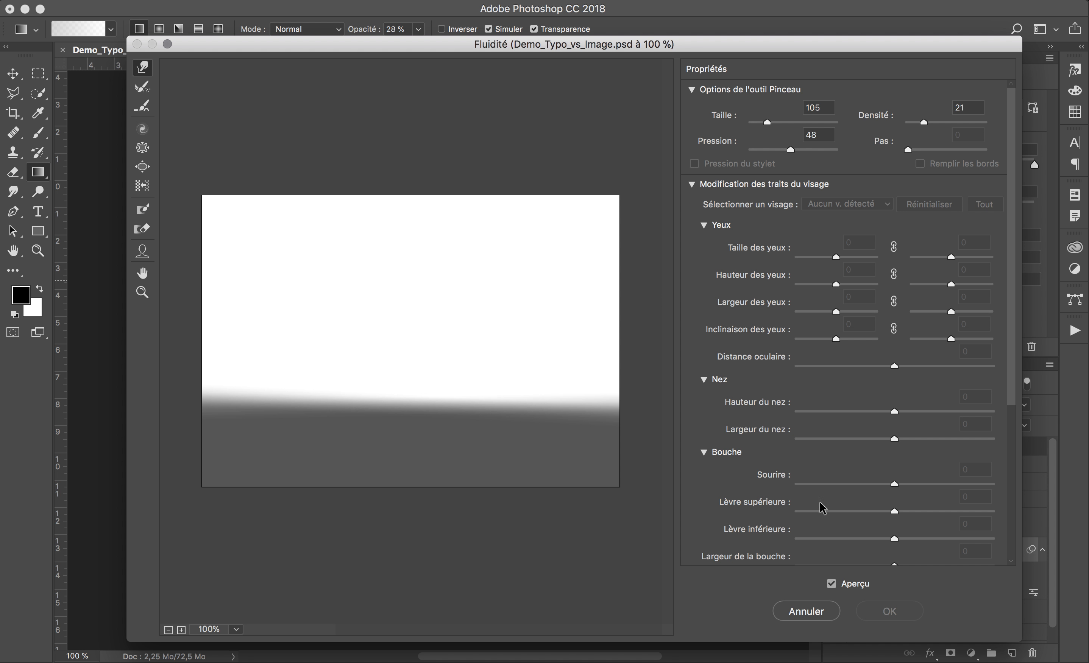
{"action": "left_click", "coordinate": [806, 611]}
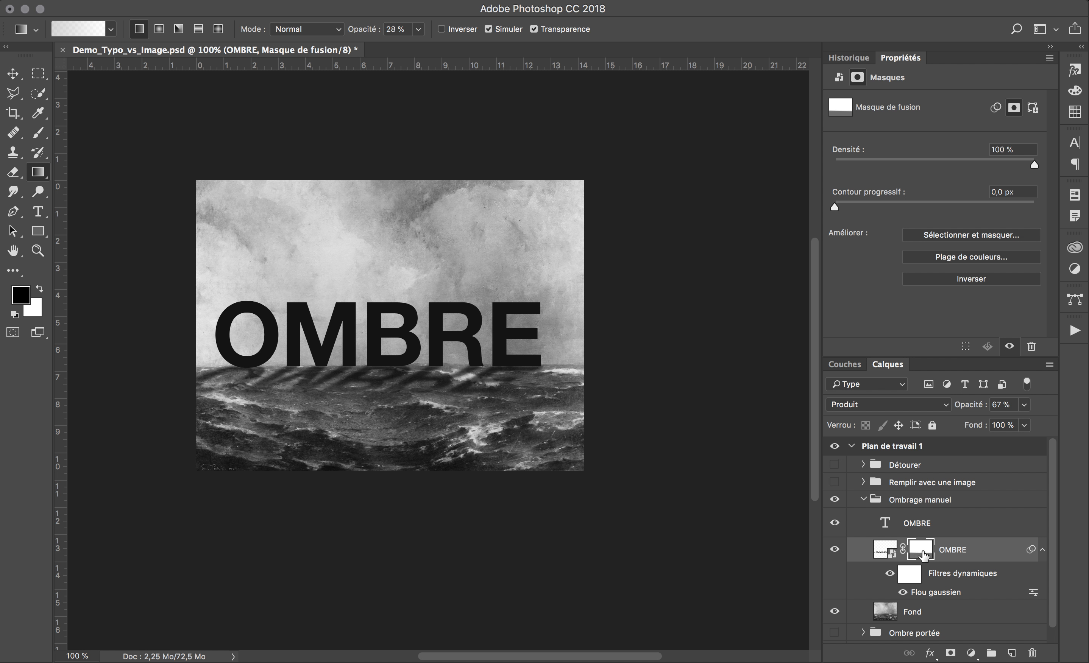
Apply a Fluidité (Liquify) smart filter to the shadow's smart object, slightly warping the lettering around the final E.
{"action": "left_click", "coordinate": [890, 555]}
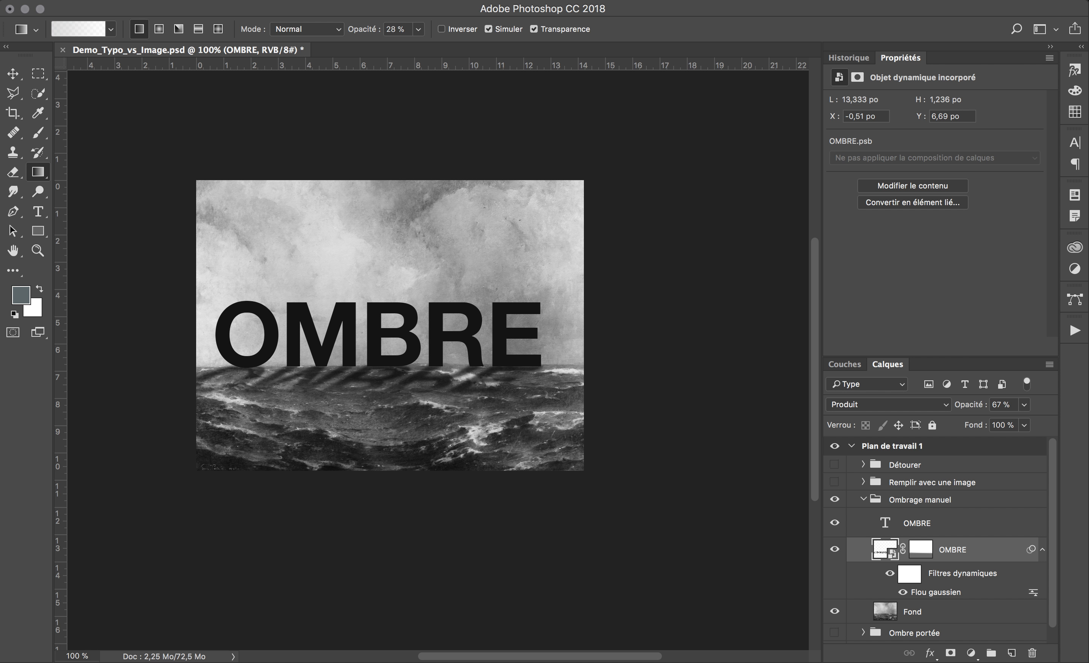
{"action": "left_click", "coordinate": [420, 0]}
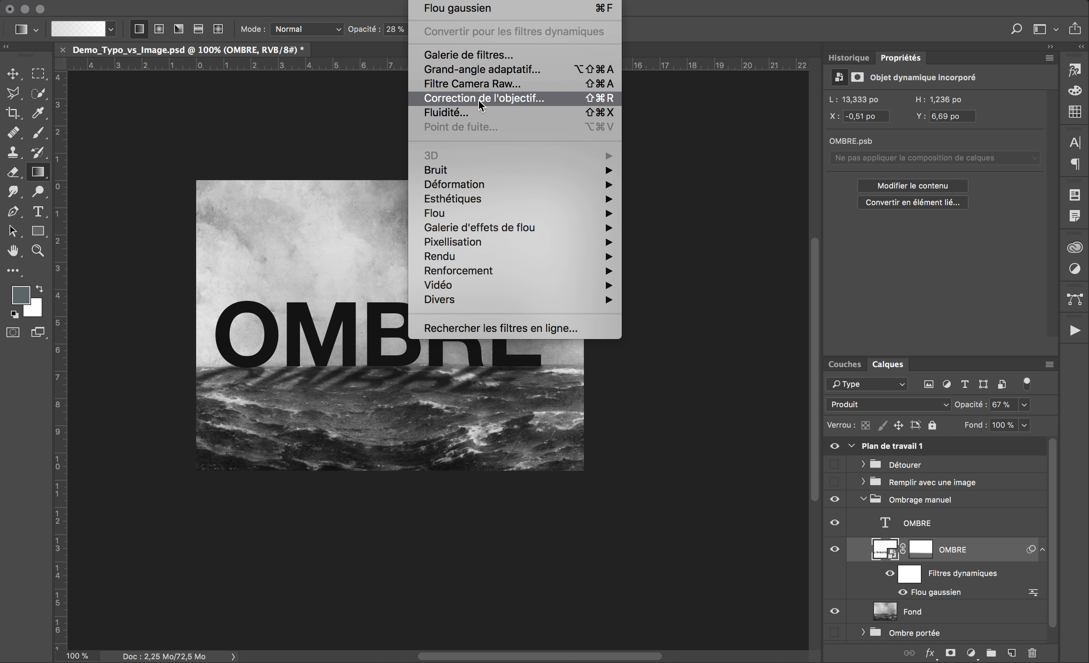
{"action": "left_click", "coordinate": [464, 111]}
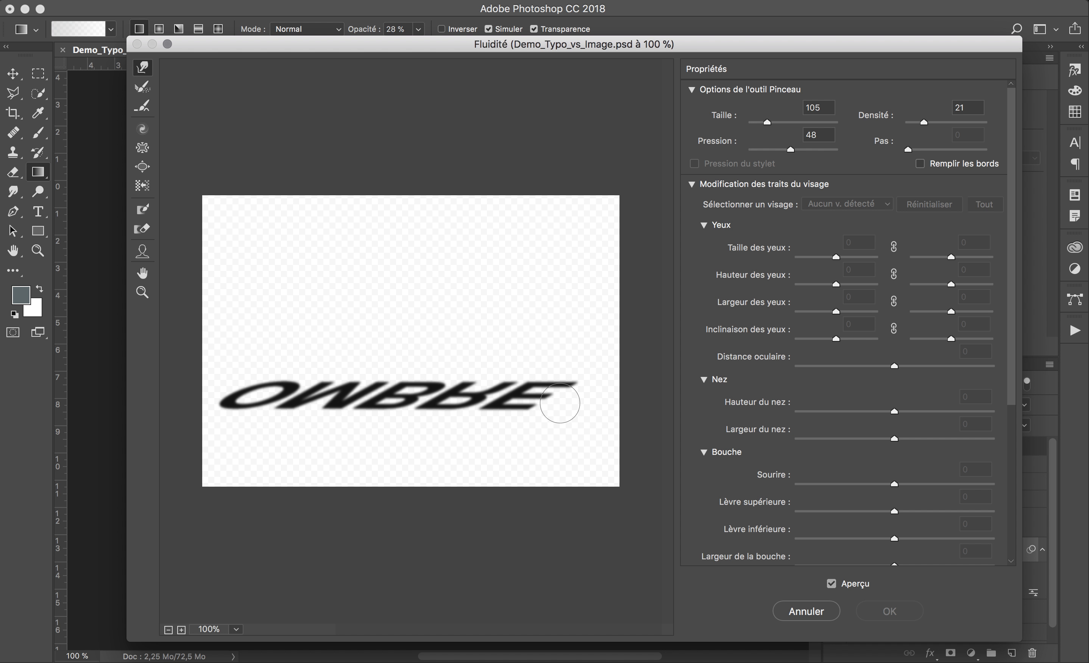
{"action": "left_click_drag", "start_coordinate": [564, 400], "coordinate": [491, 404]}
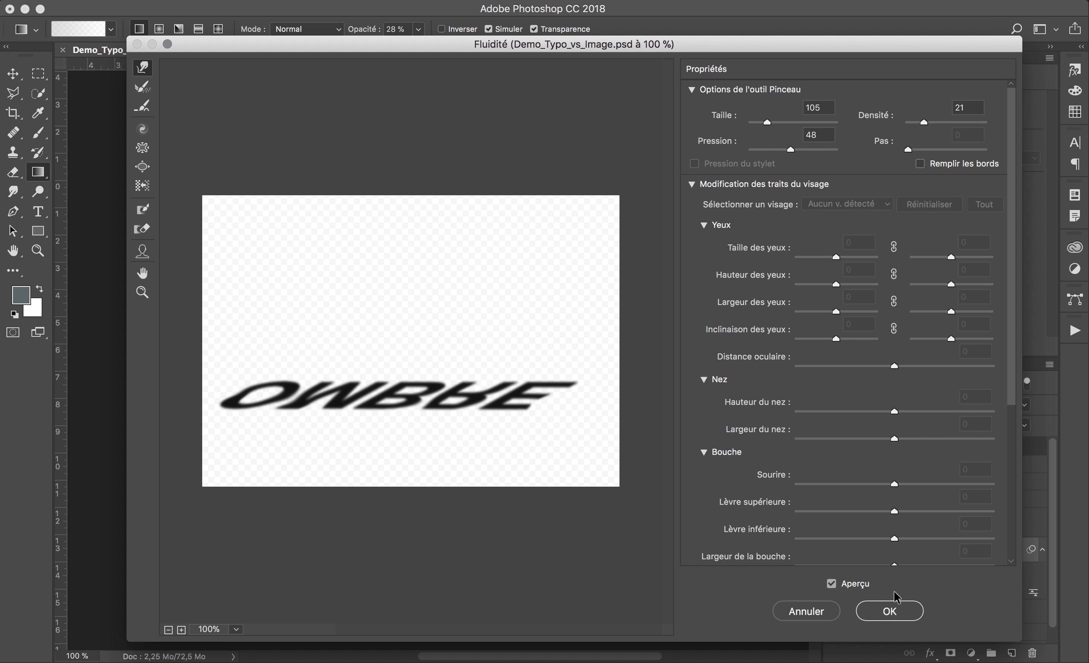
{"action": "left_click", "coordinate": [900, 611]}
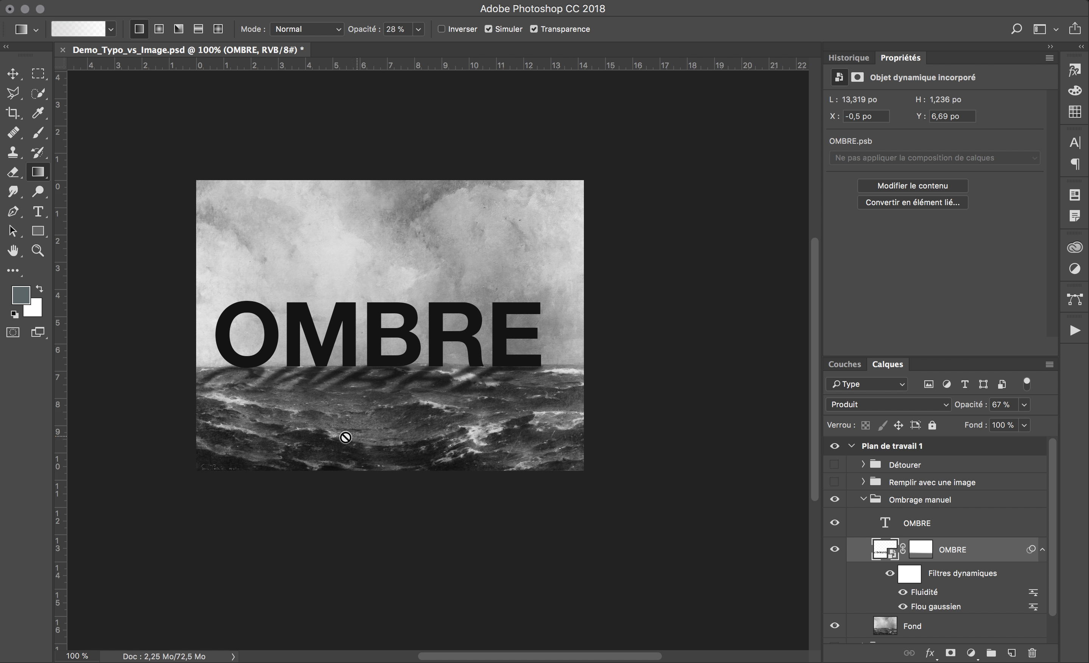